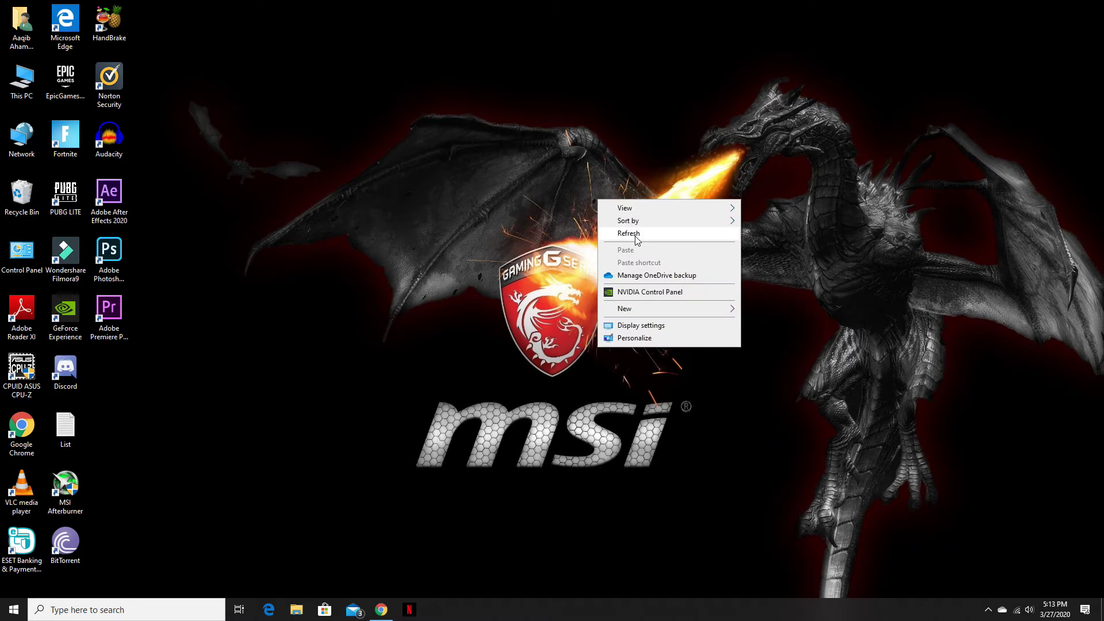
left_click(636, 239)
right_click(502, 149)
left_click(559, 183)
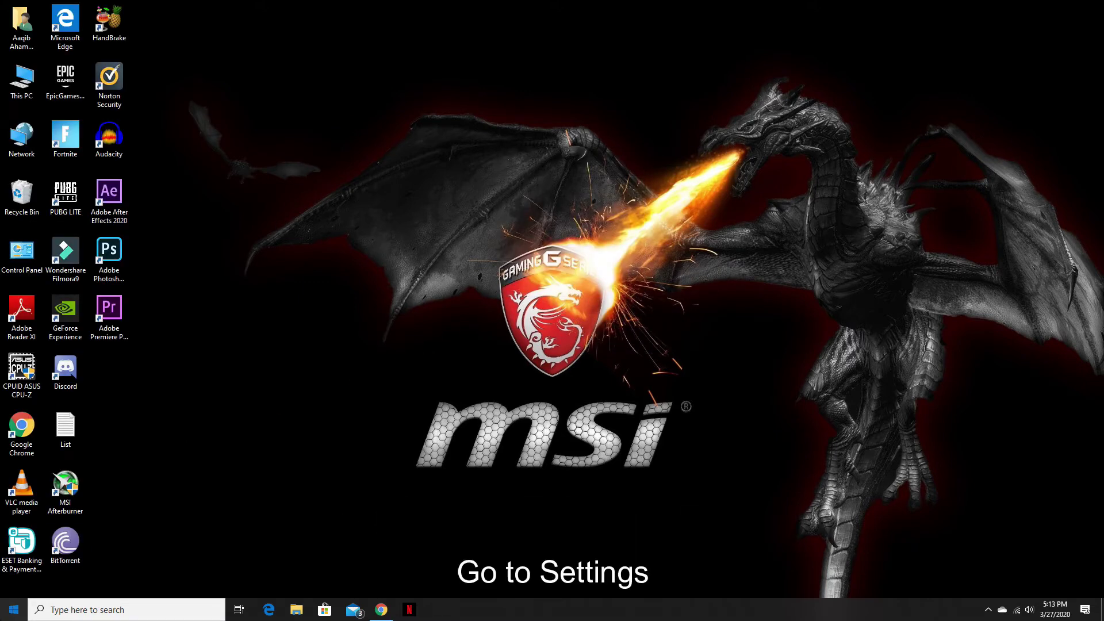
Step: Open Windows Settings and go to the Startup page of the Apps settings
left_click(12, 610)
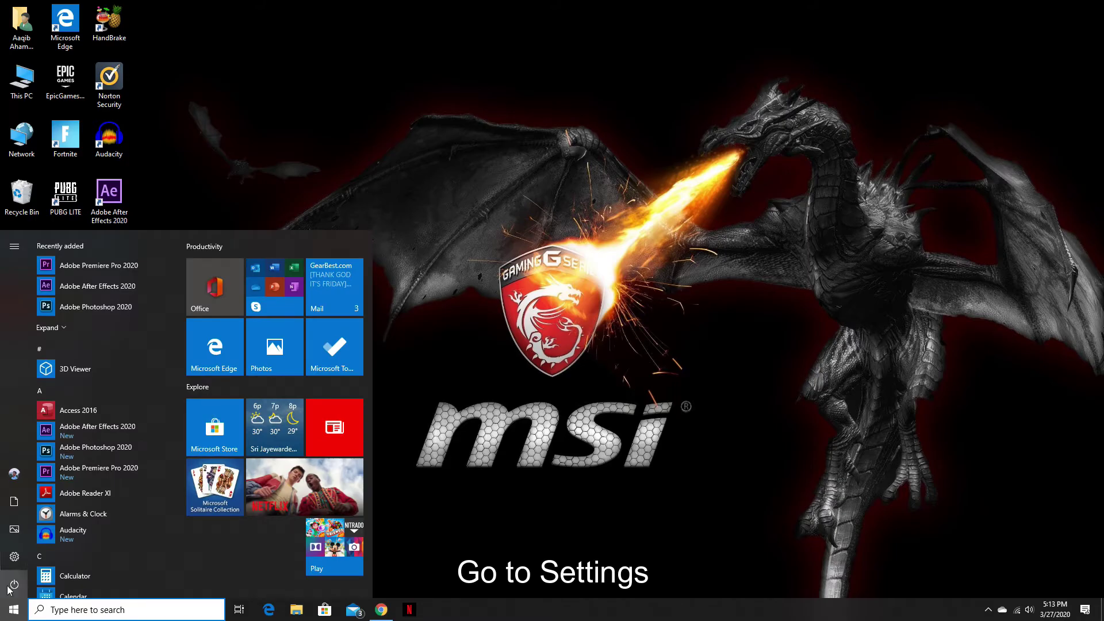
left_click(14, 556)
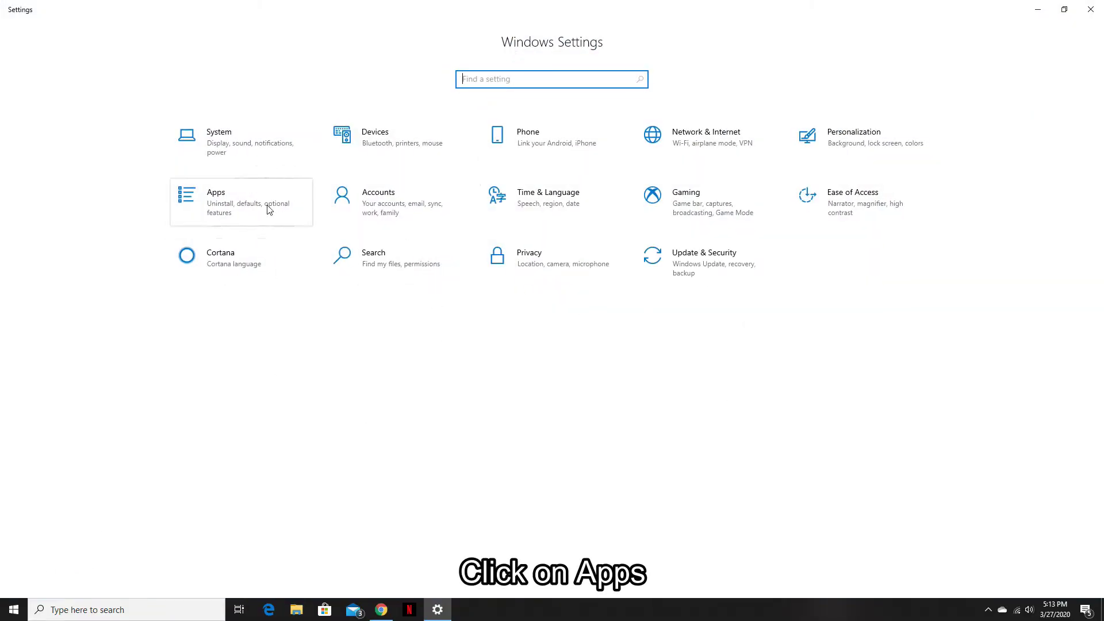
left_click(253, 210)
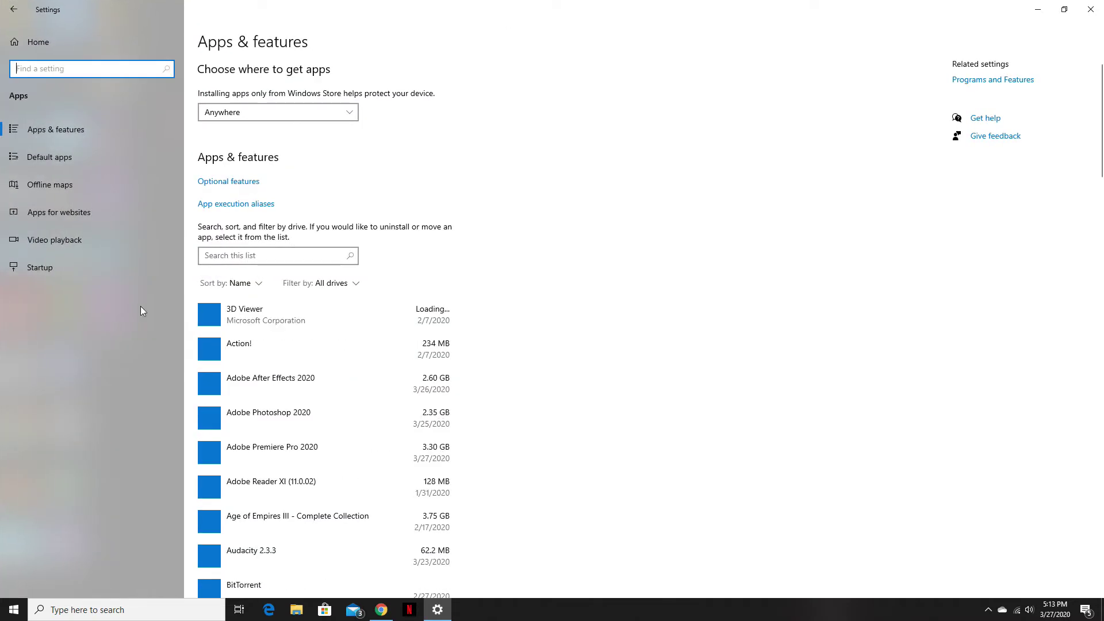
left_click(56, 268)
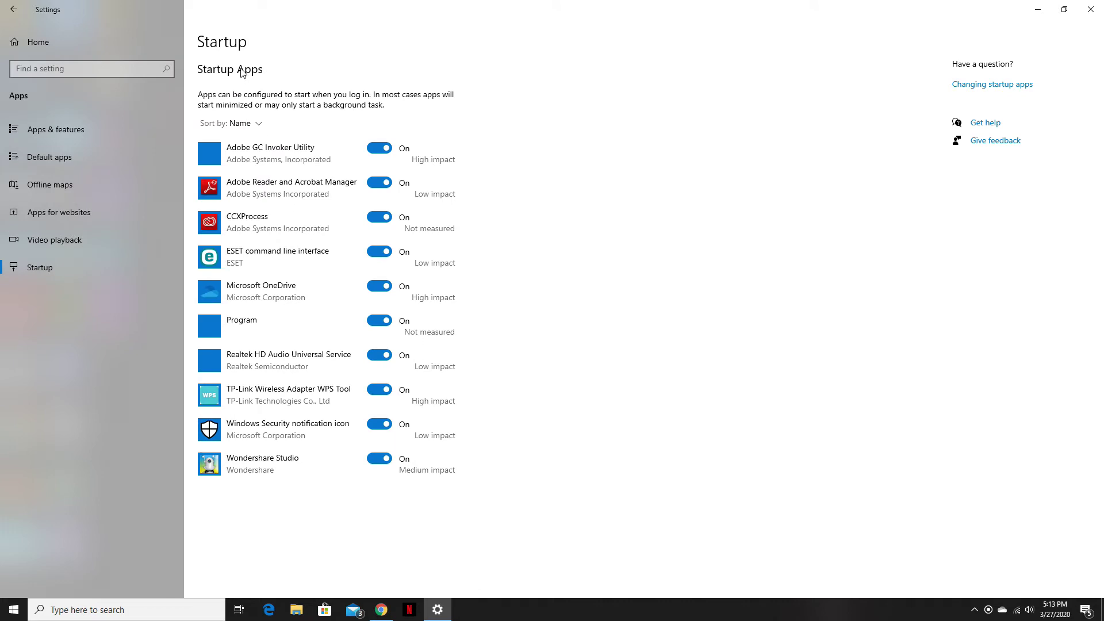
Step: Sort the startup apps by startup impact and turn off Adobe GC Invoker Utility and Microsoft OneDrive
left_click(258, 122)
left_click(246, 182)
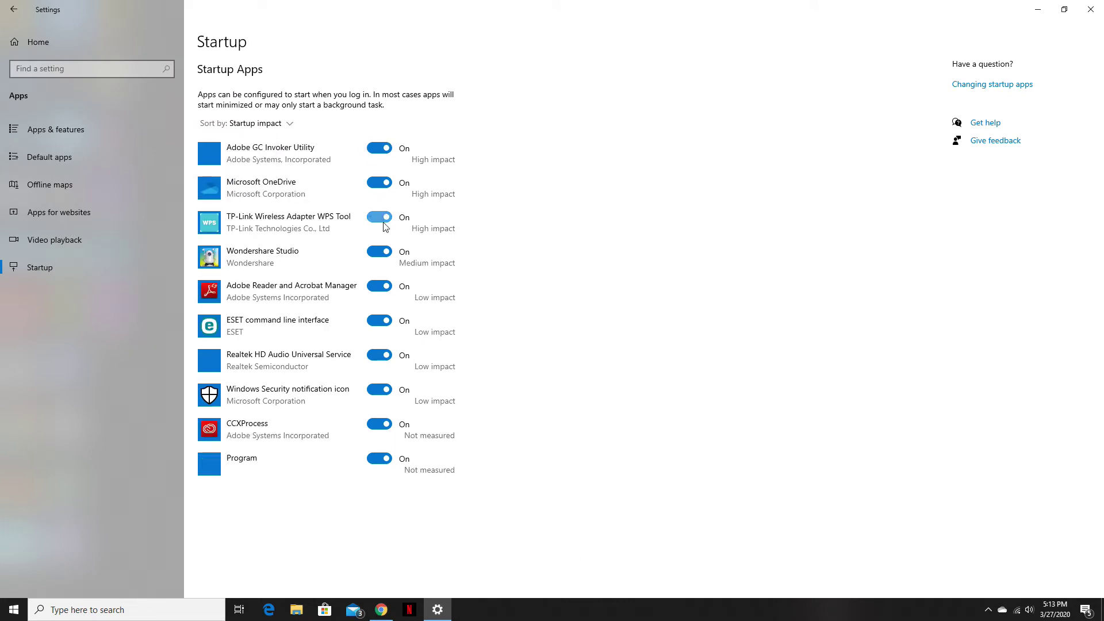
left_click(382, 149)
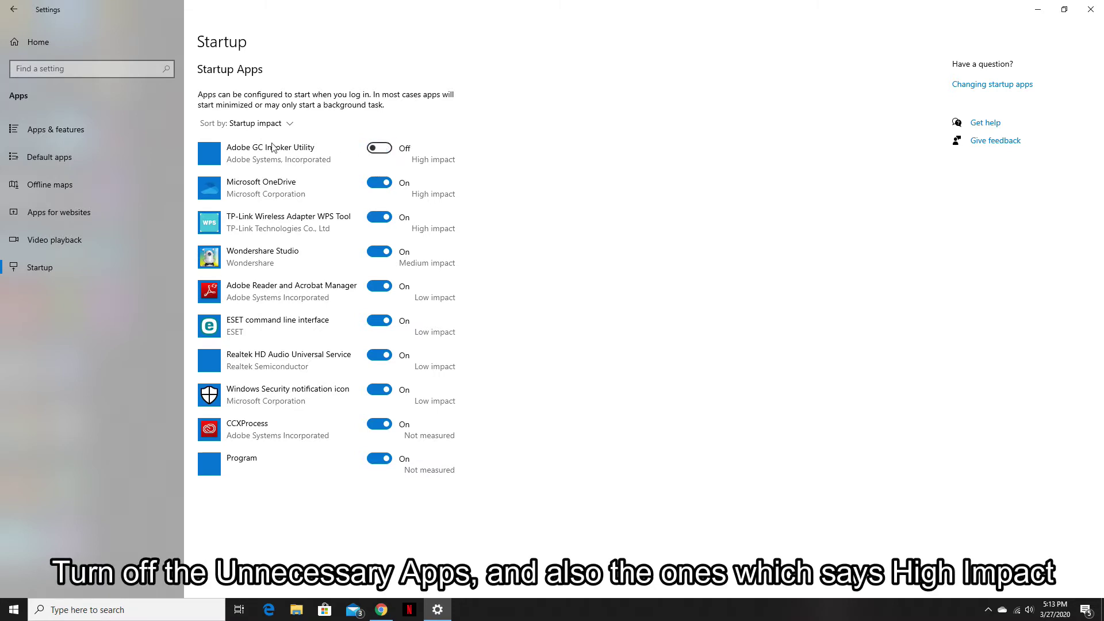
left_click(379, 183)
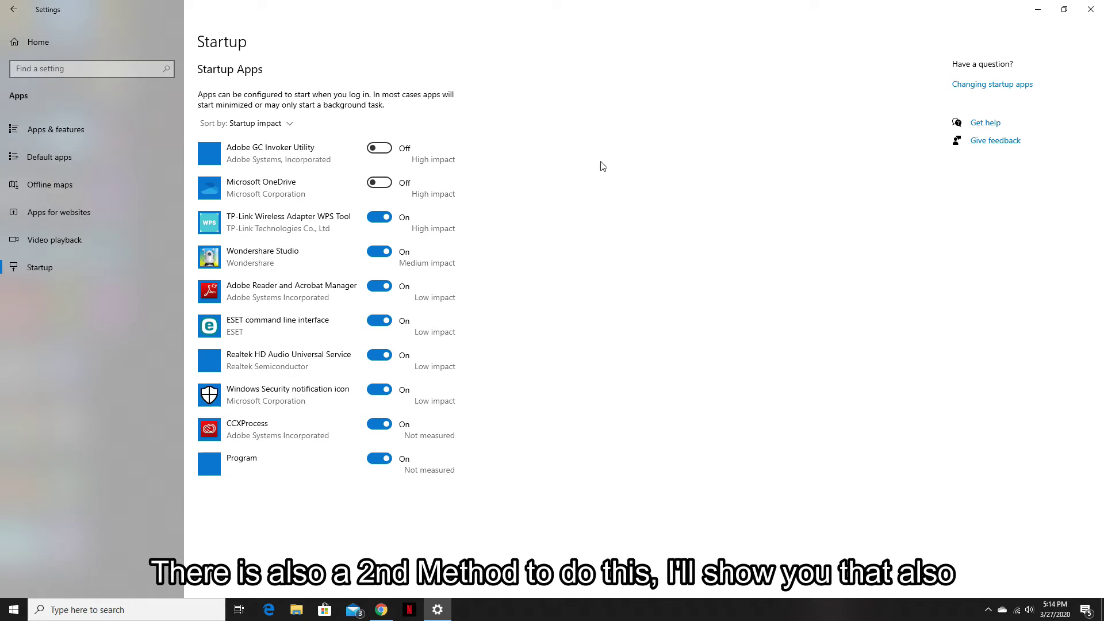
Step: Switch to Task Manager to review the startup apps' status and impact, and close both Task Manager and Settings
left_click(1049, 7)
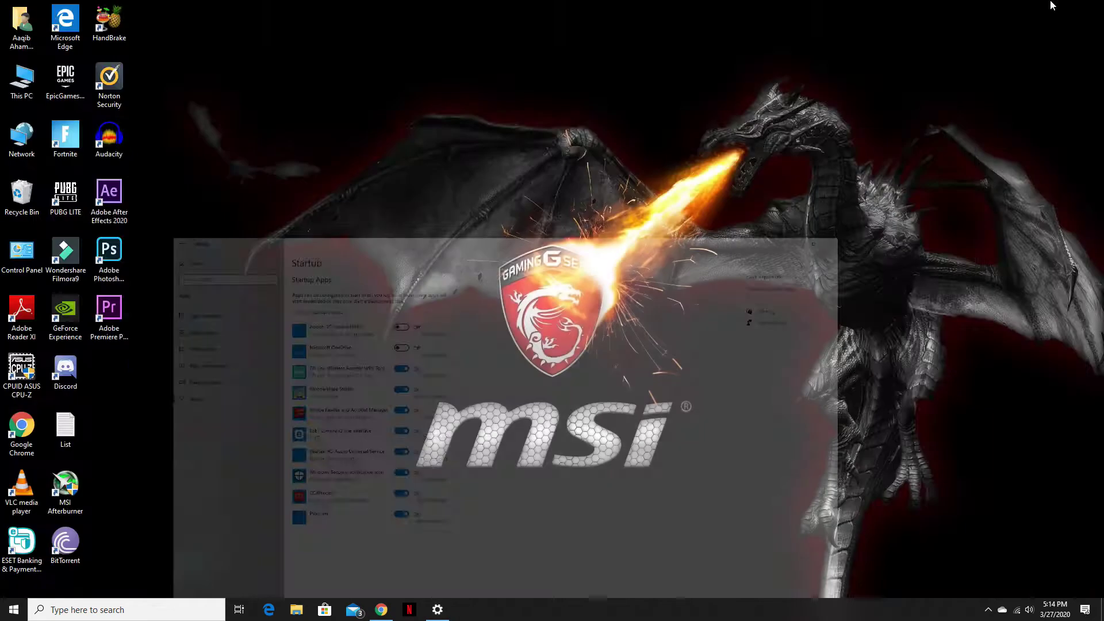
right_click(583, 608)
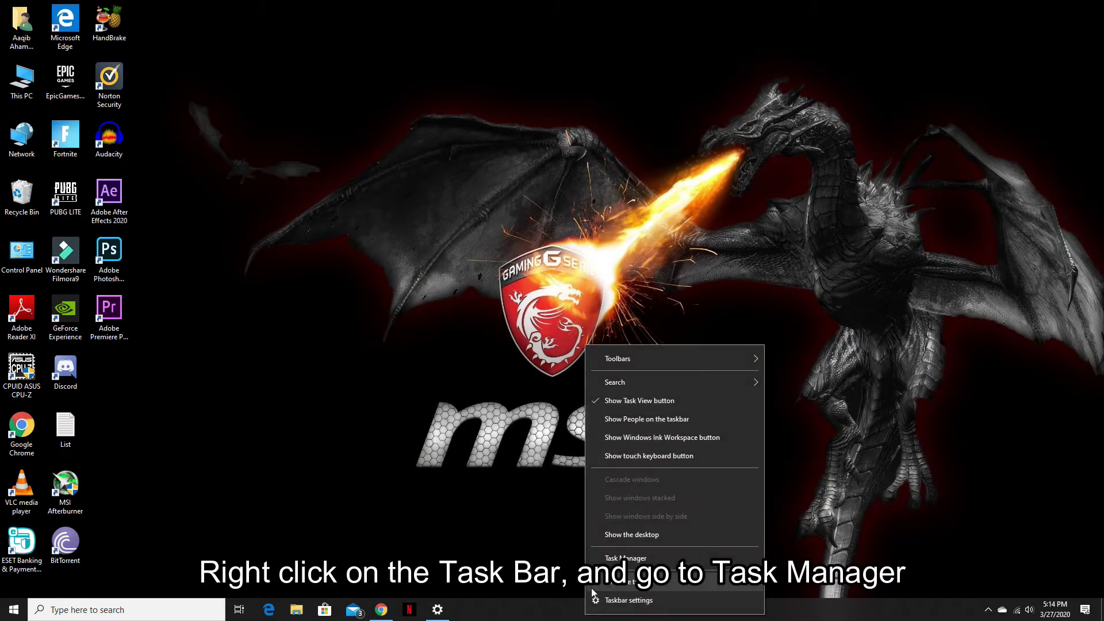
left_click(626, 559)
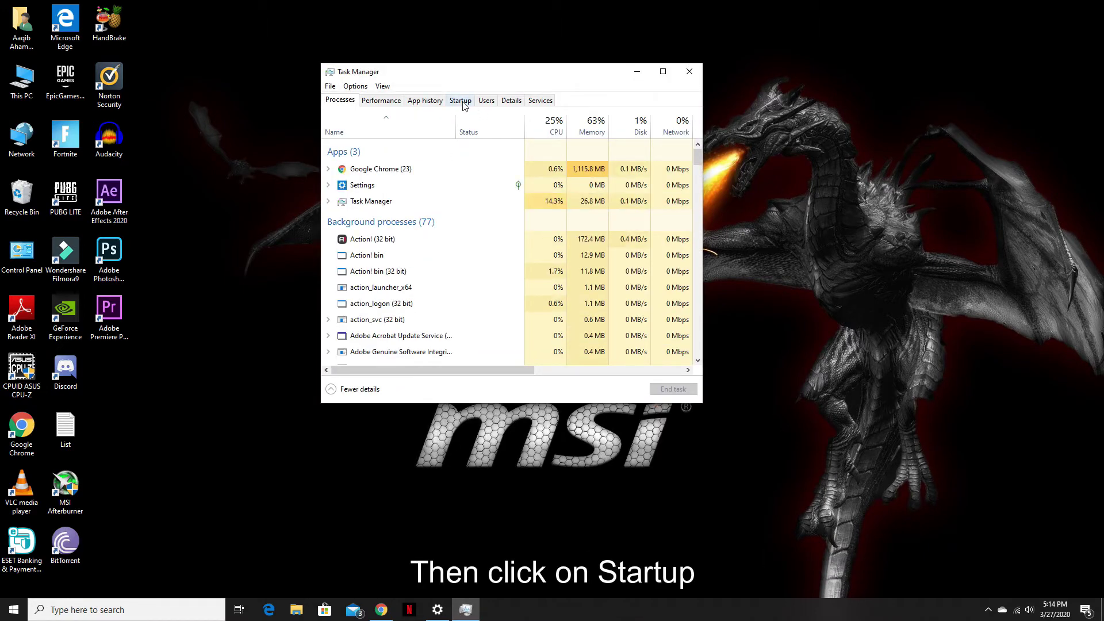
left_click(464, 102)
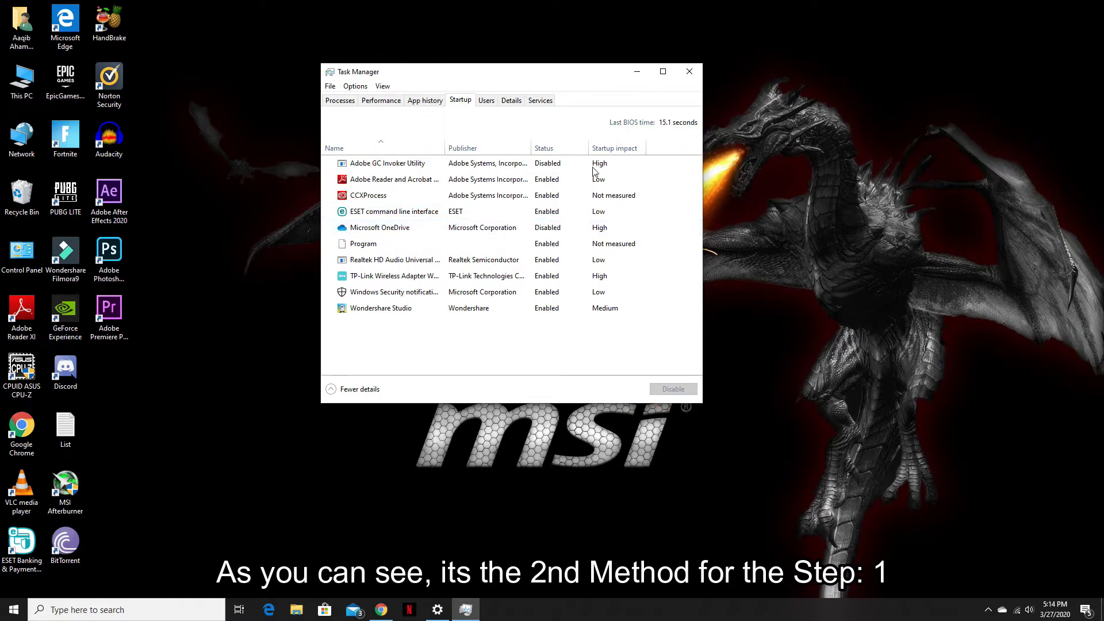
left_click(688, 70)
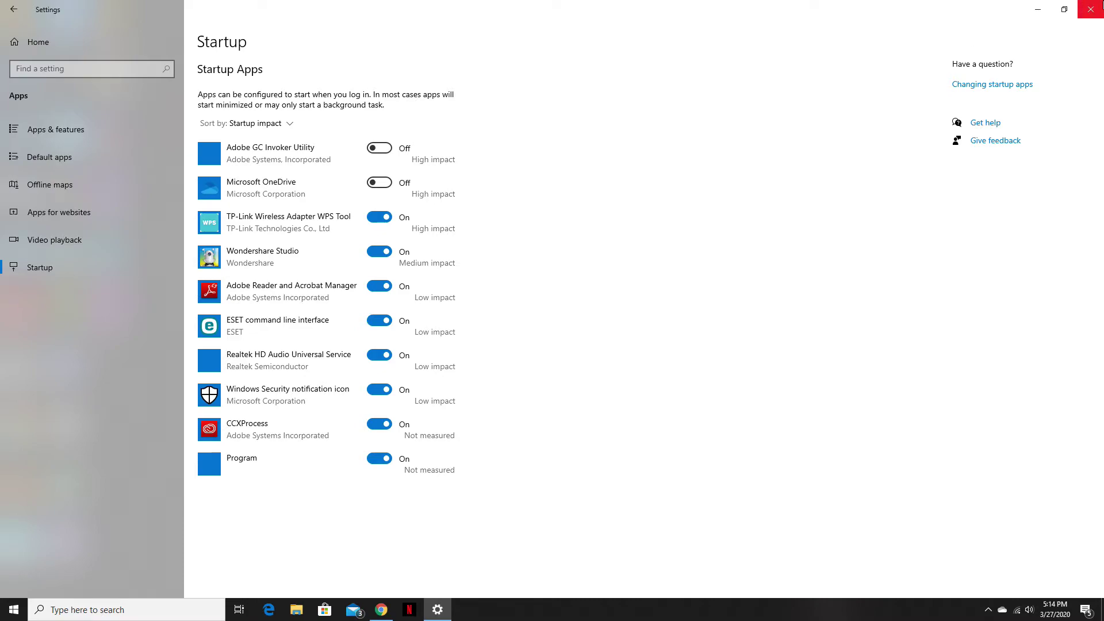
left_click(1090, 9)
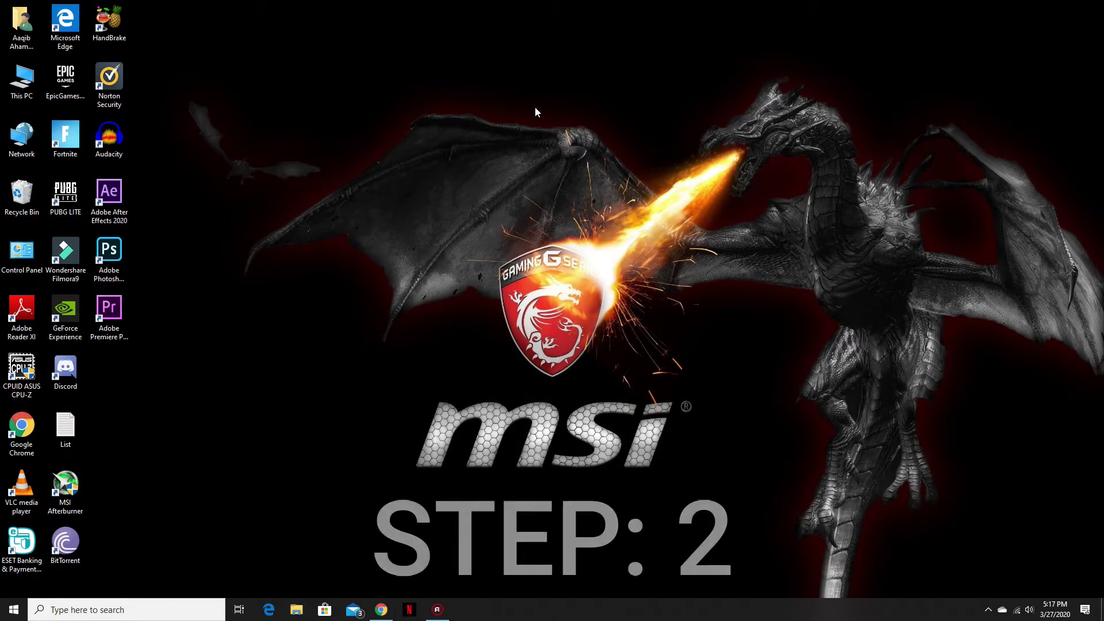
right_click(535, 107)
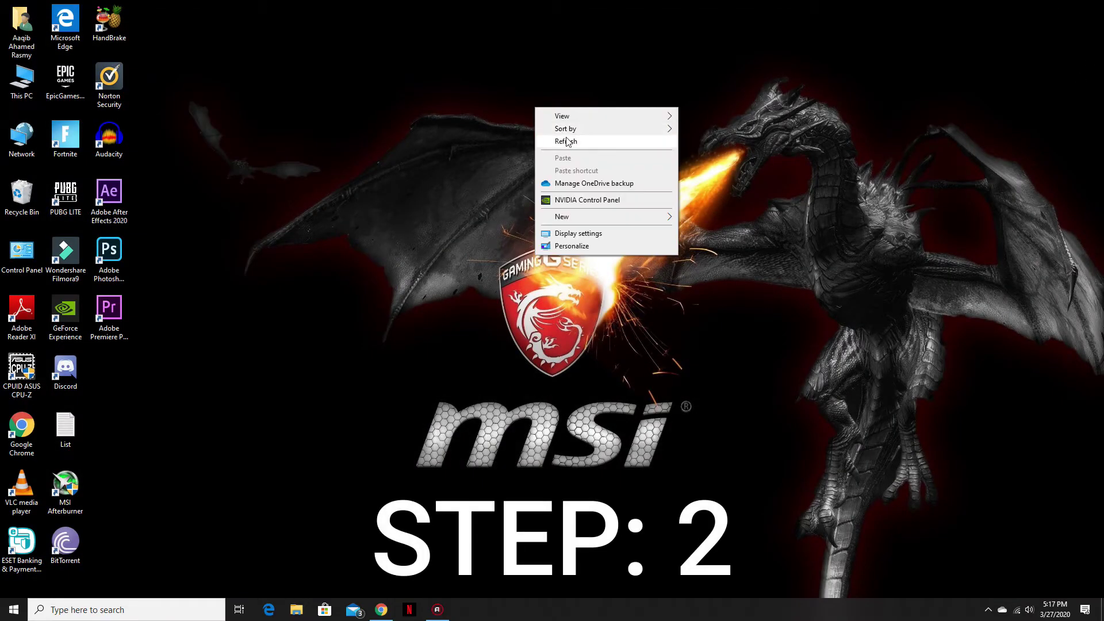
left_click(566, 142)
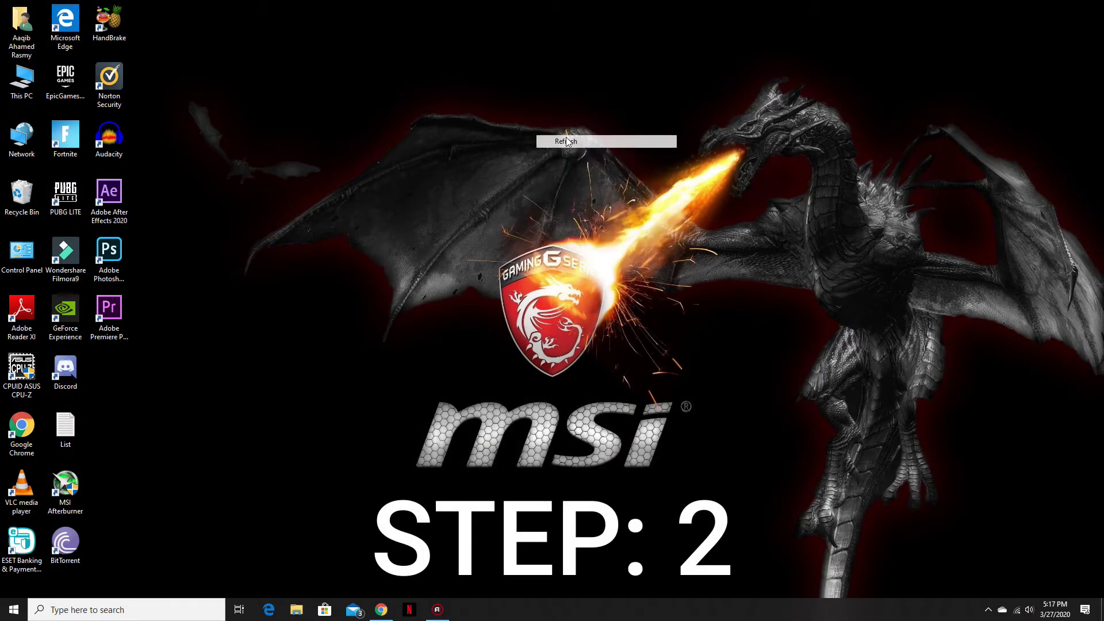
right_click(555, 191)
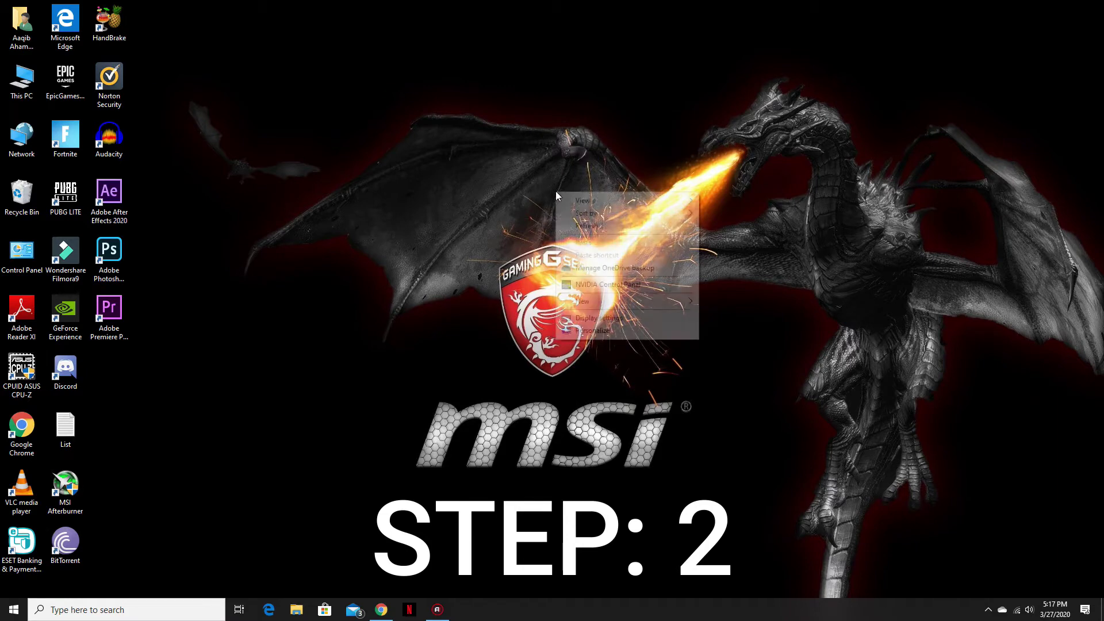
left_click(580, 225)
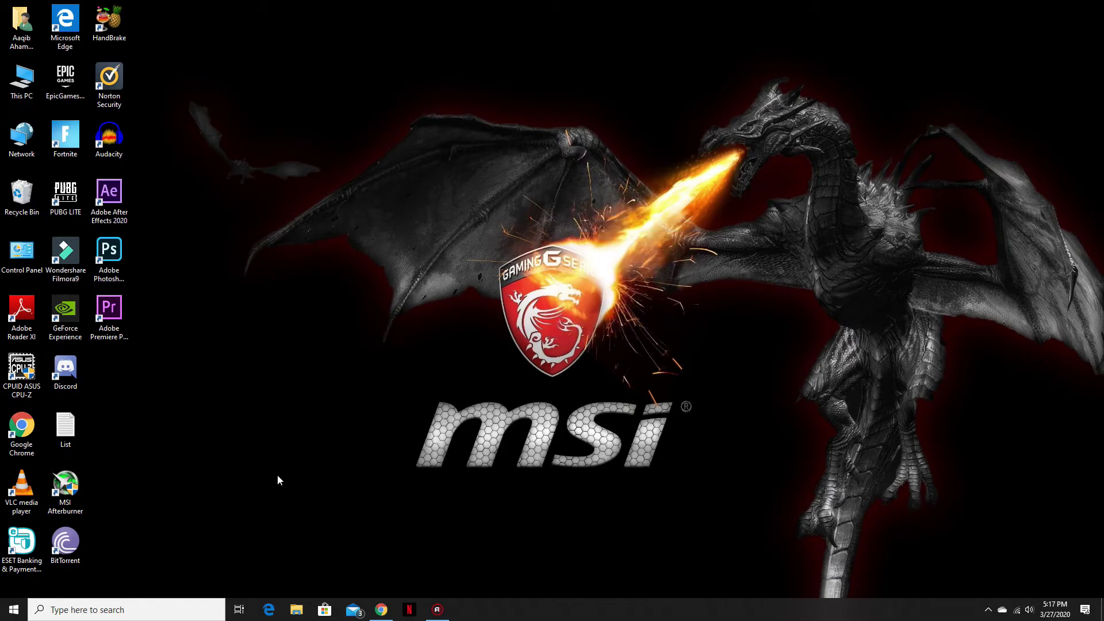
Step: Search Windows for "settings", open the Settings app and go to the sign-in options for accounts
left_click(180, 610)
type("settings")
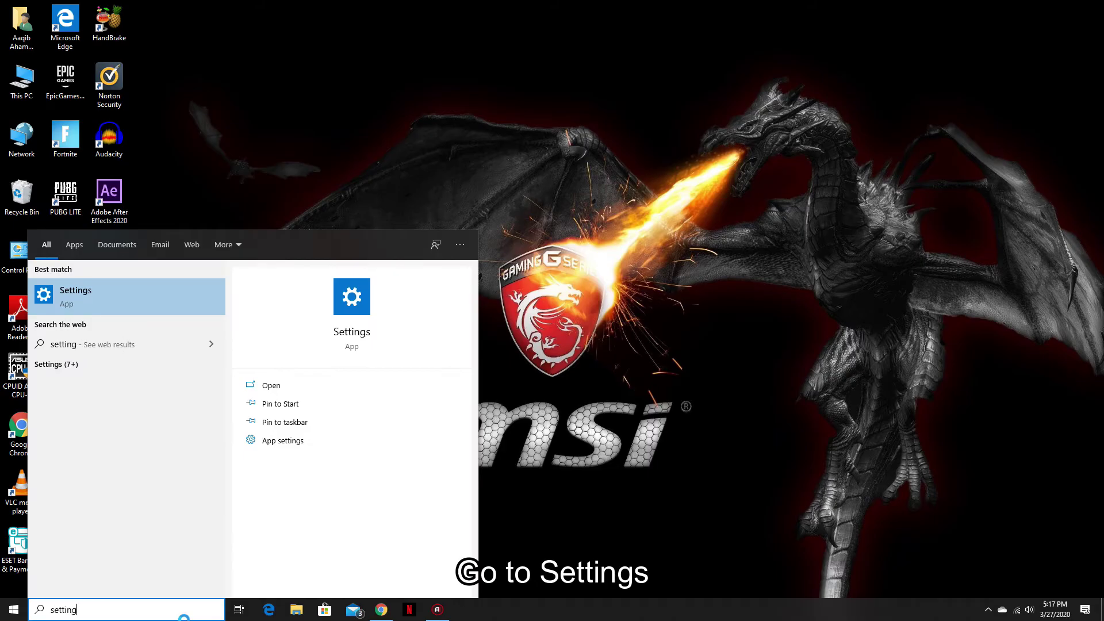
key("Return")
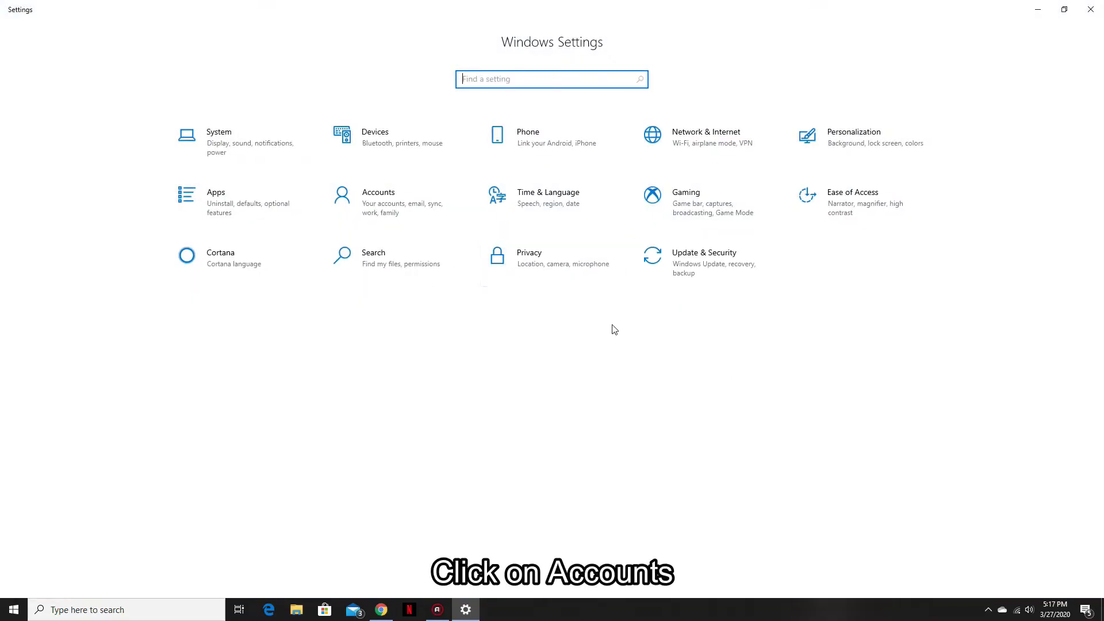
left_click(403, 223)
left_click(67, 190)
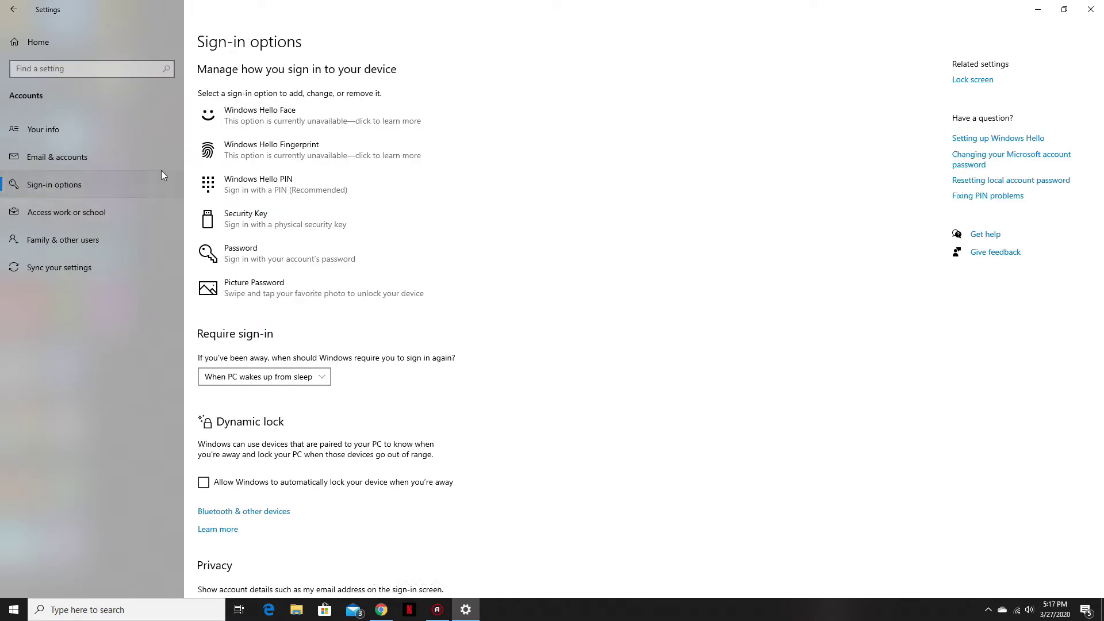
Step: Turn off using sign-in info to automatically finish device setup and reopen apps after an update or restart, and close Settings
scroll(680, 150, "down", 3)
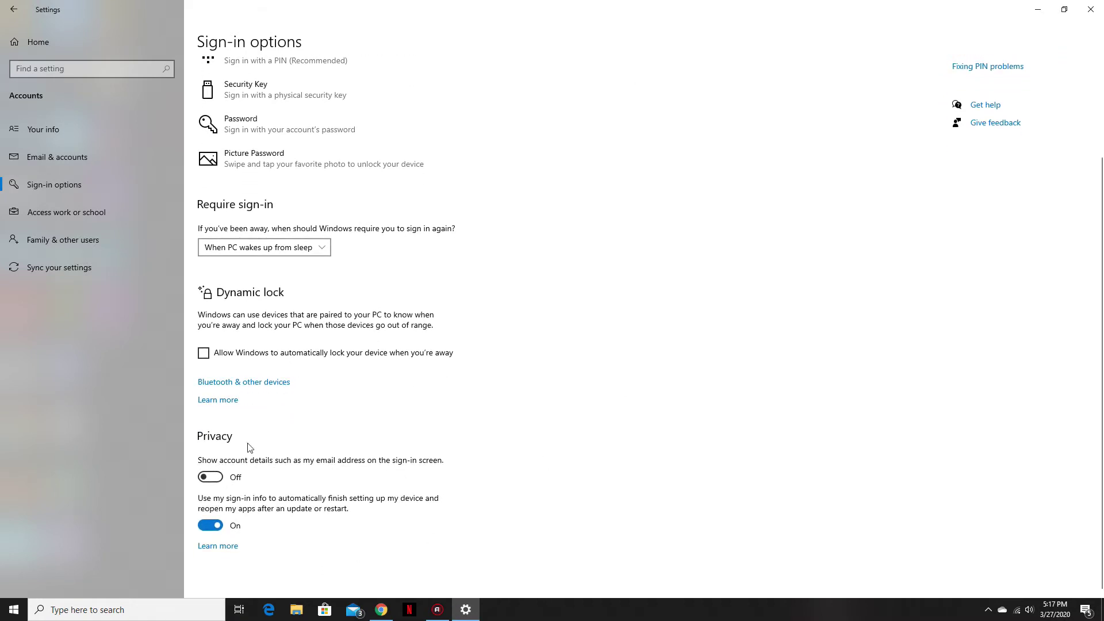
left_click(218, 528)
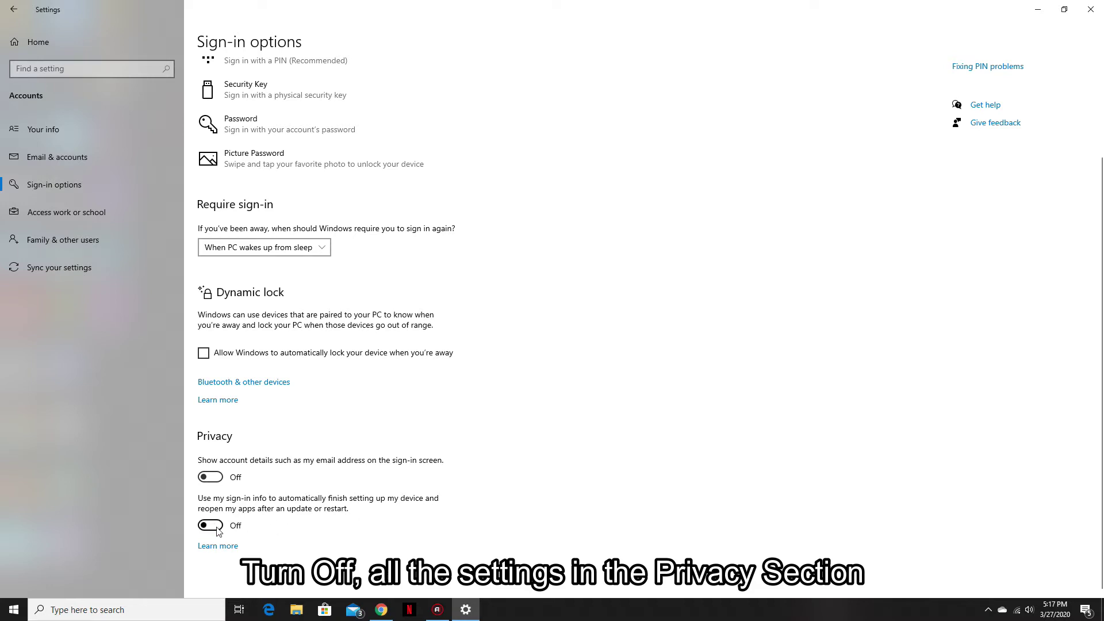
left_click(218, 528)
left_click(215, 529)
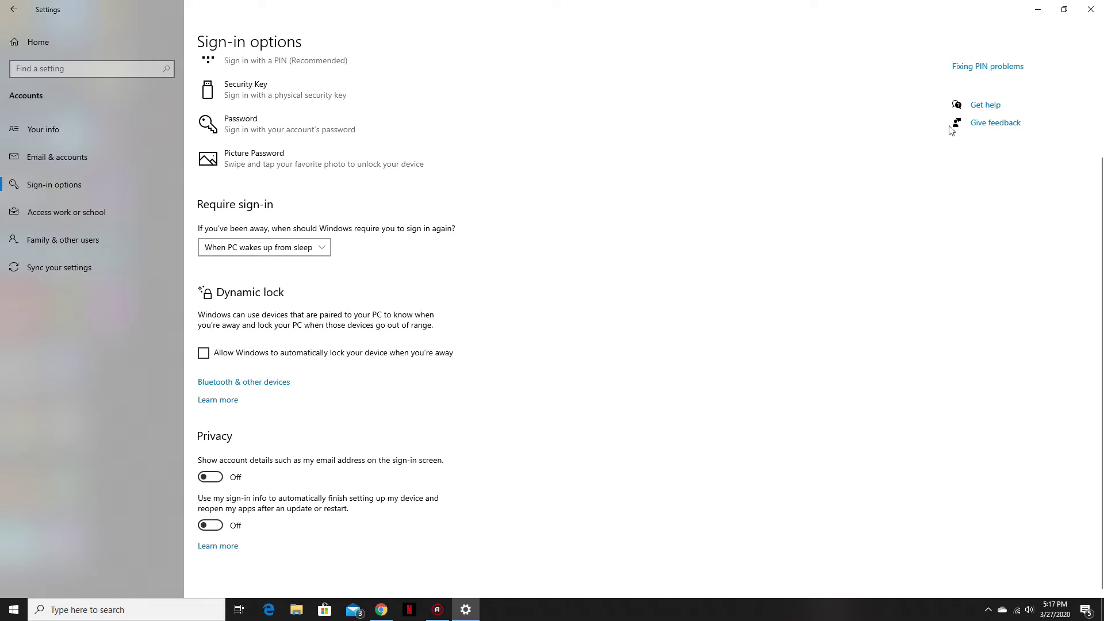
left_click(1091, 9)
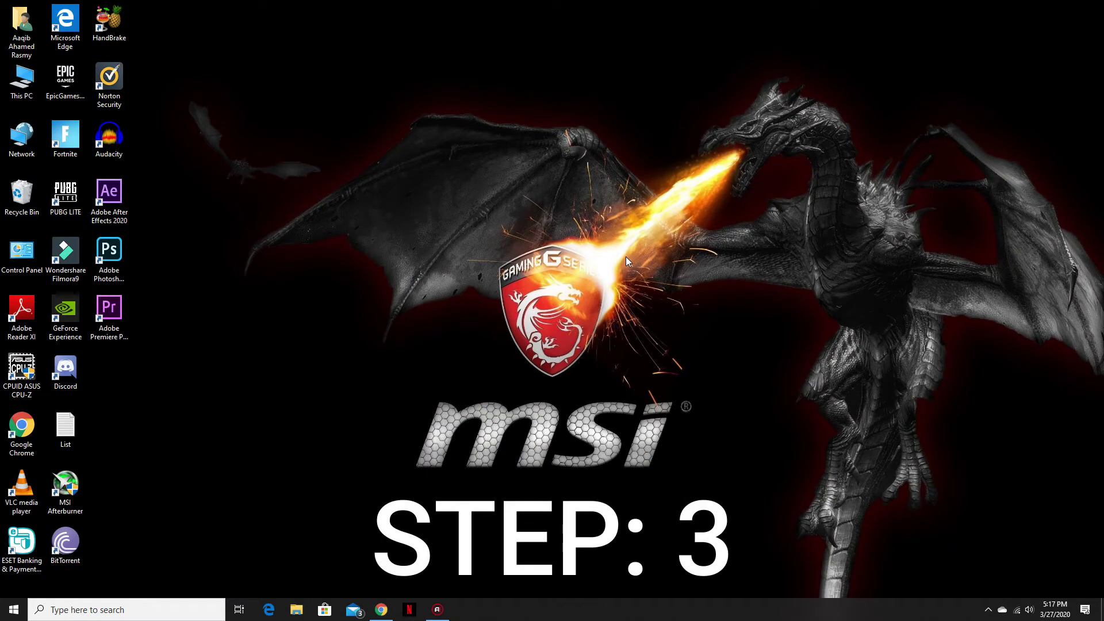
right_click(570, 131)
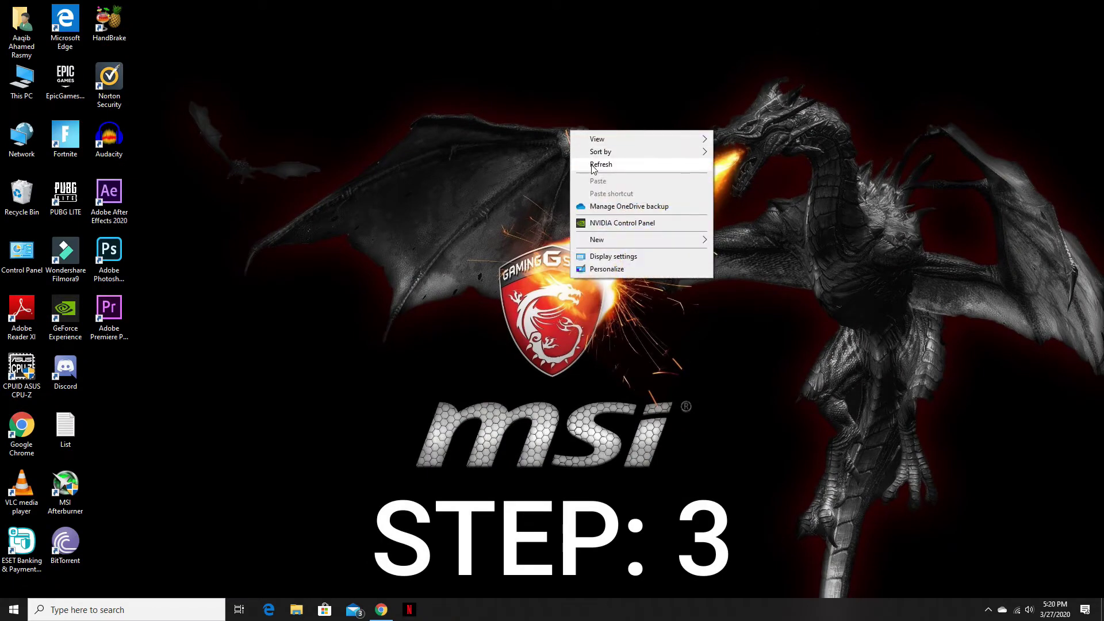
left_click(593, 167)
right_click(590, 165)
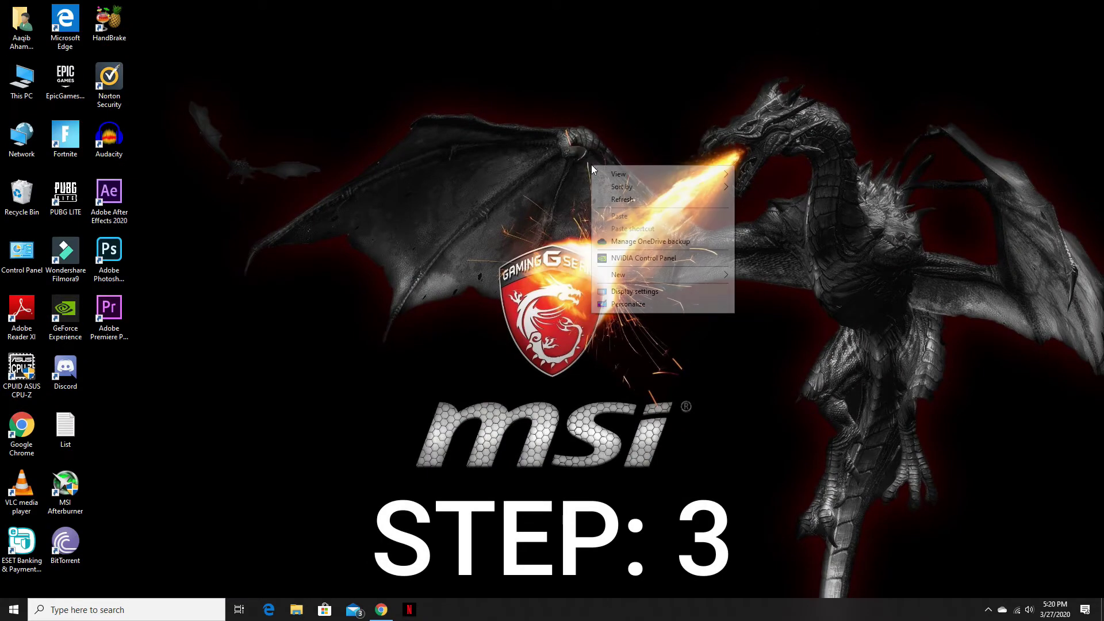
left_click(618, 200)
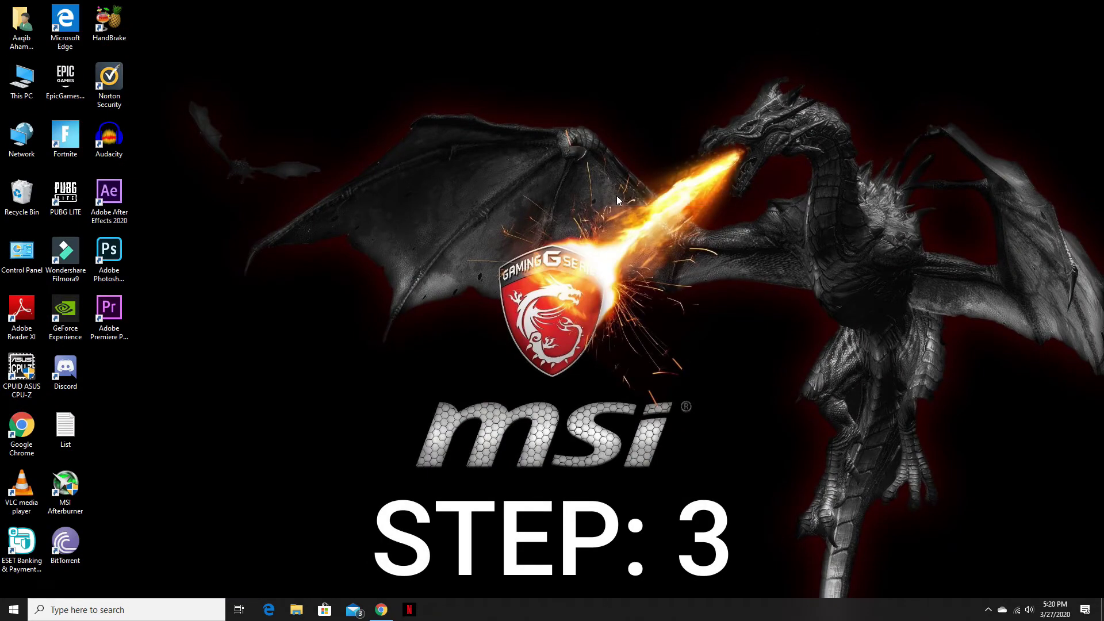
Step: Open the Background apps page in the Windows privacy settings and look through the apps allowed to run in the background
left_click(167, 598)
type("settings")
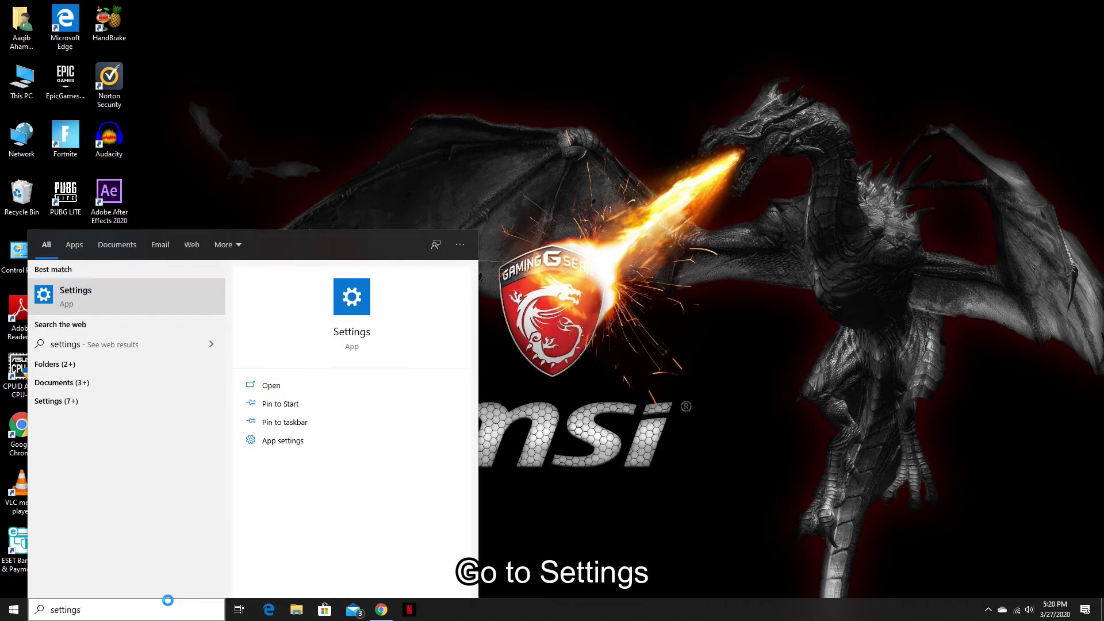
key("Return")
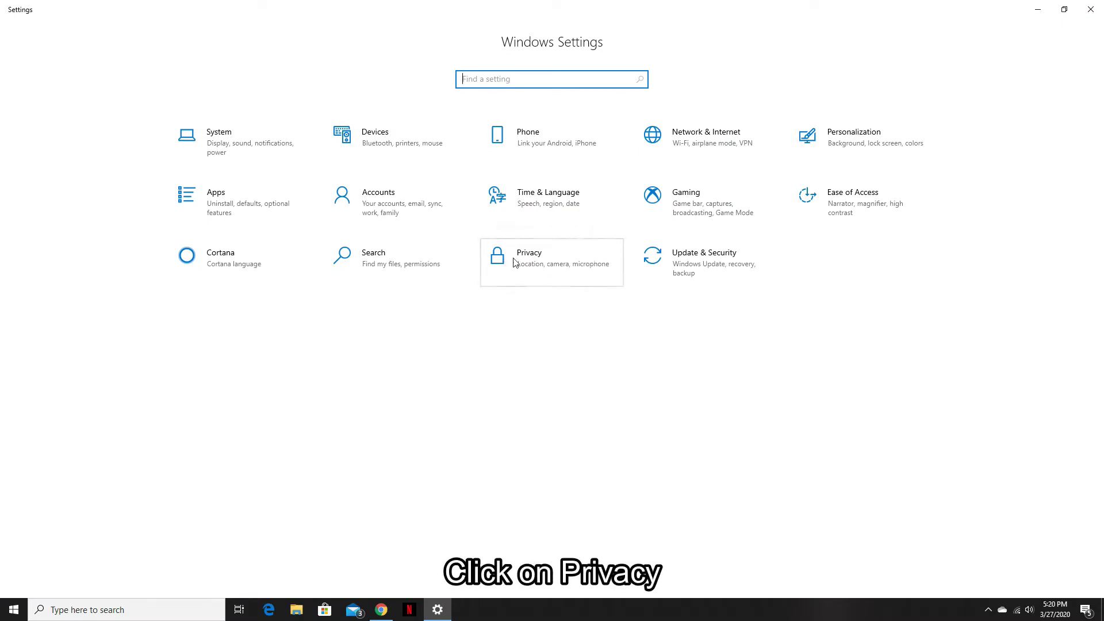
left_click(530, 251)
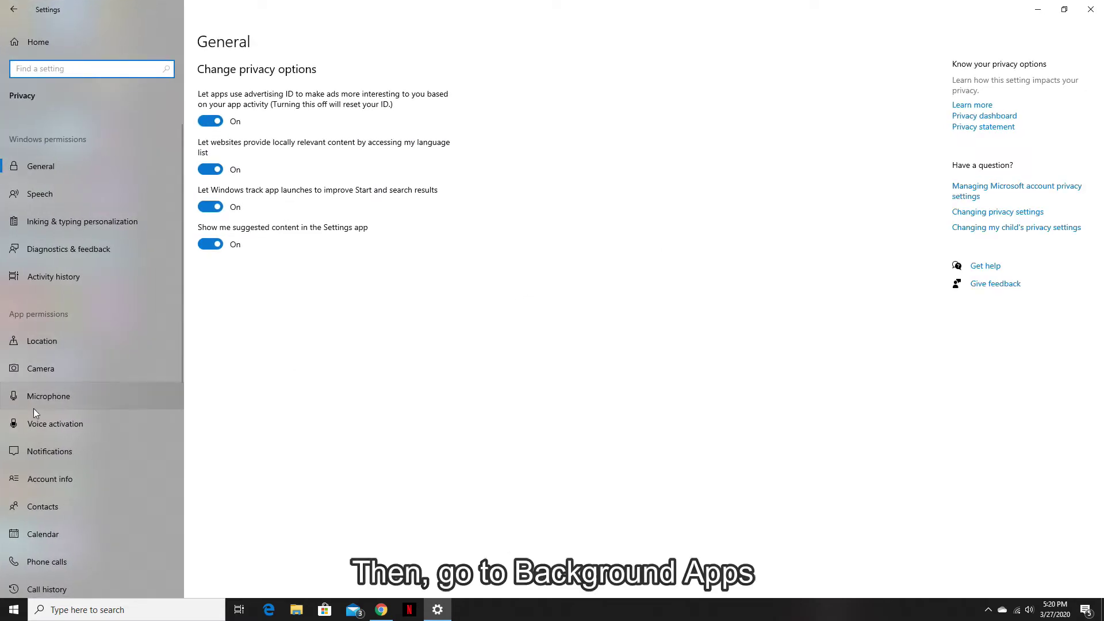
scroll(36, 421, "down", 6)
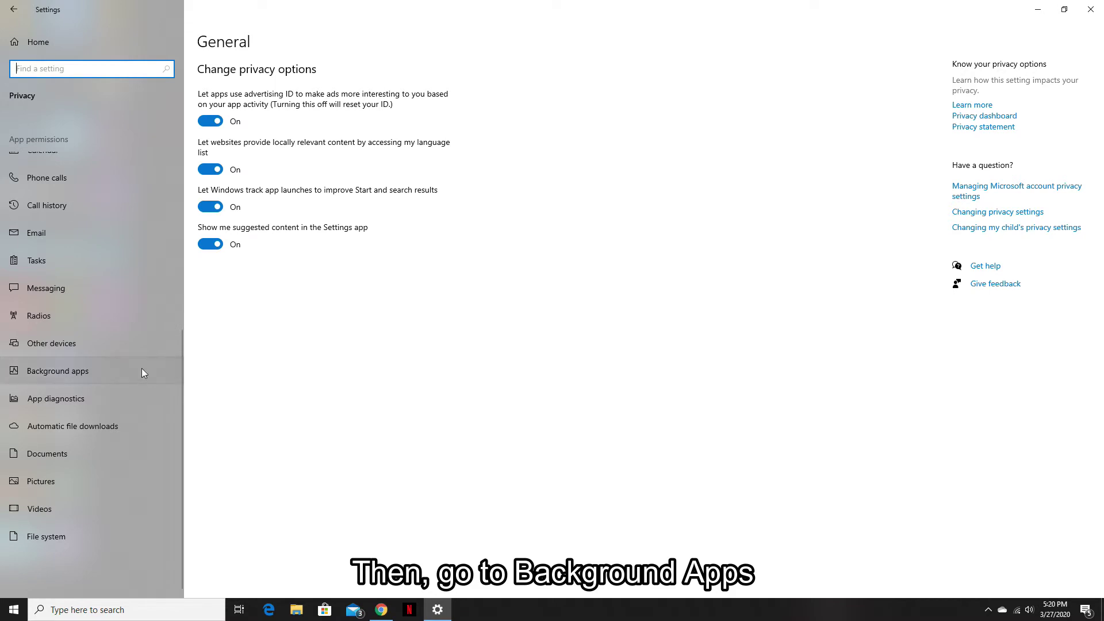
left_click(126, 372)
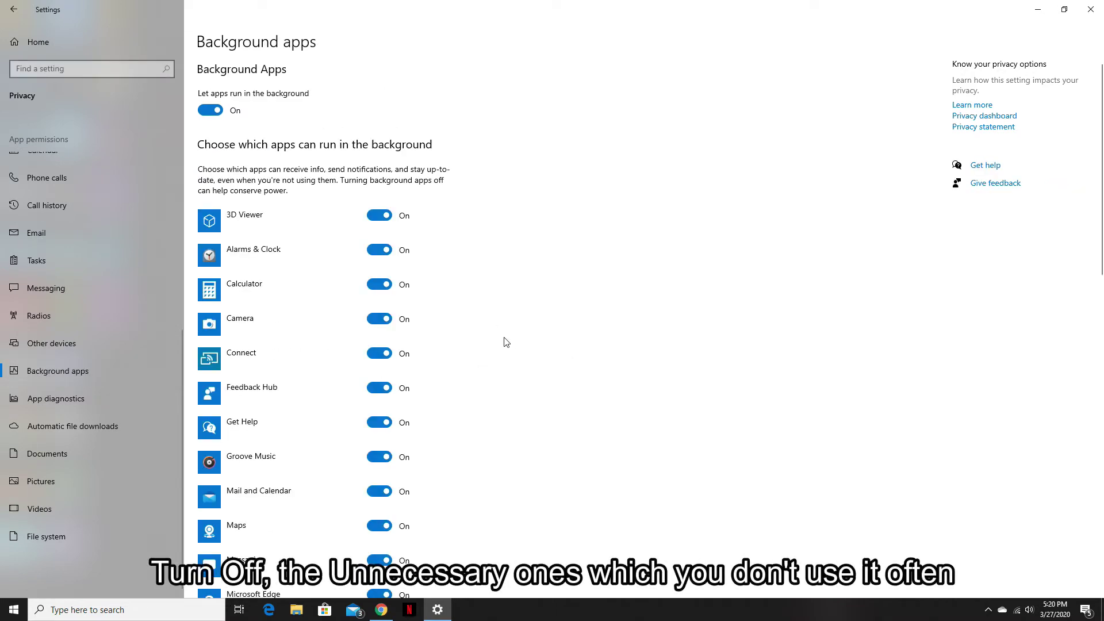
scroll(572, 220, "down", 14)
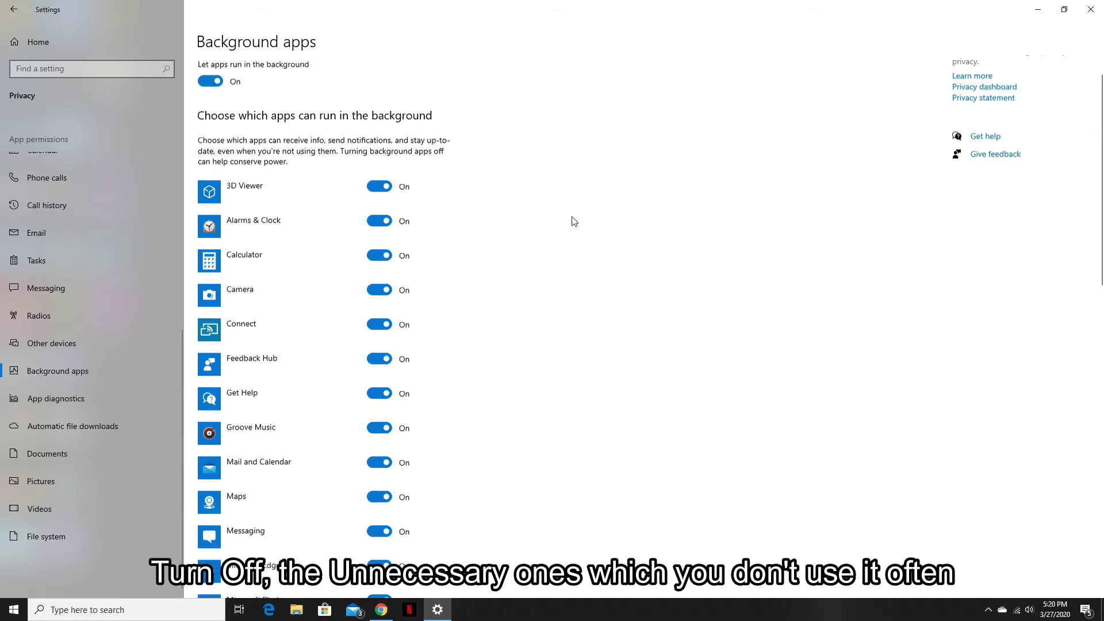
scroll(572, 221, "up", 15)
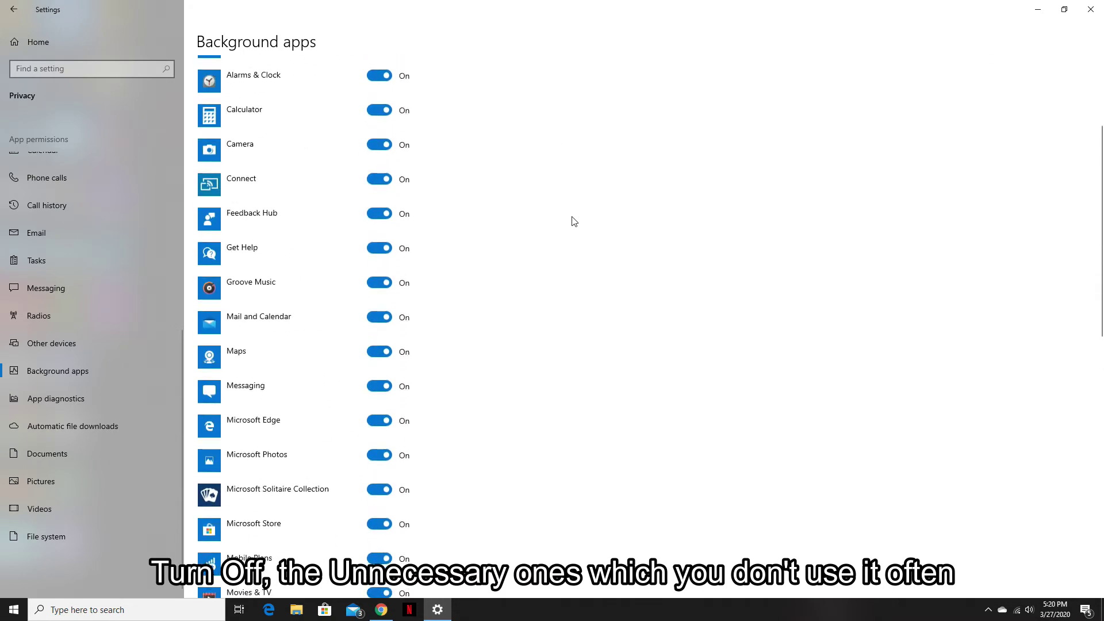
Step: Turn off background running for 3D Viewer, Alarms & Clock, Calculator, Camera, Connect and Feedback Hub
left_click(387, 219)
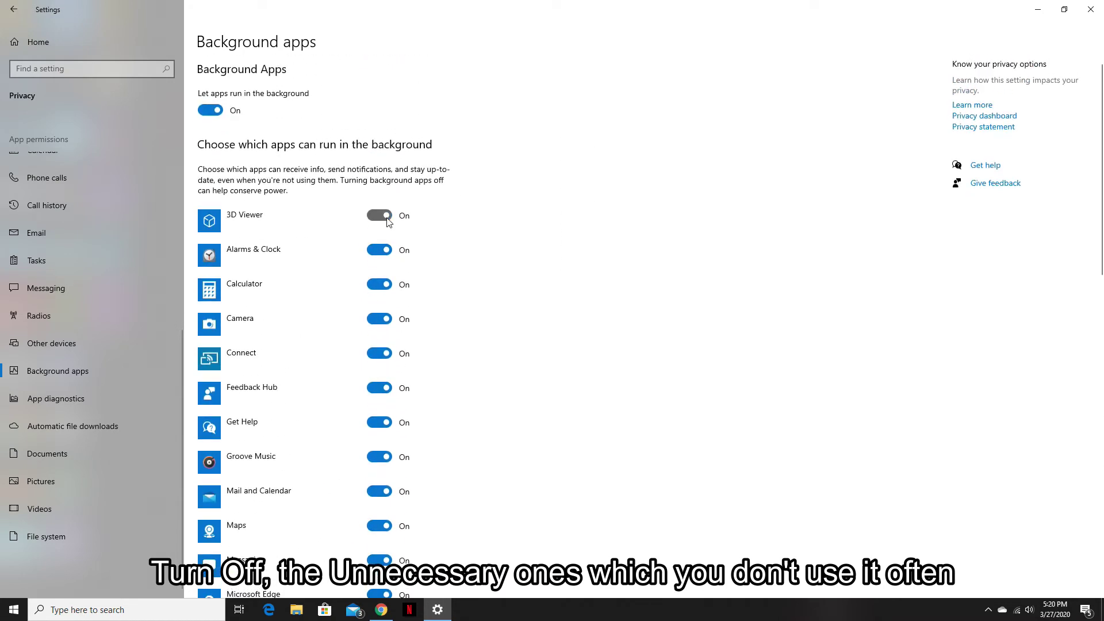
left_click(384, 252)
left_click(382, 285)
left_click(379, 320)
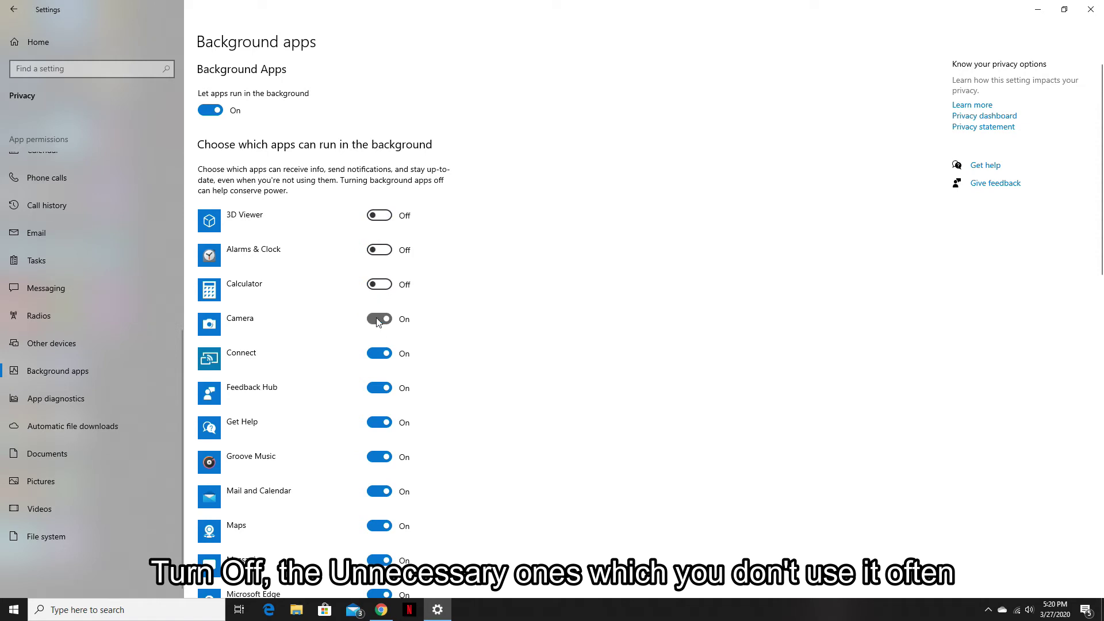
left_click(380, 353)
left_click(378, 387)
Step: Turn off background running for Maps, Messaging and Microsoft Edge
scroll(431, 468, "down", 3)
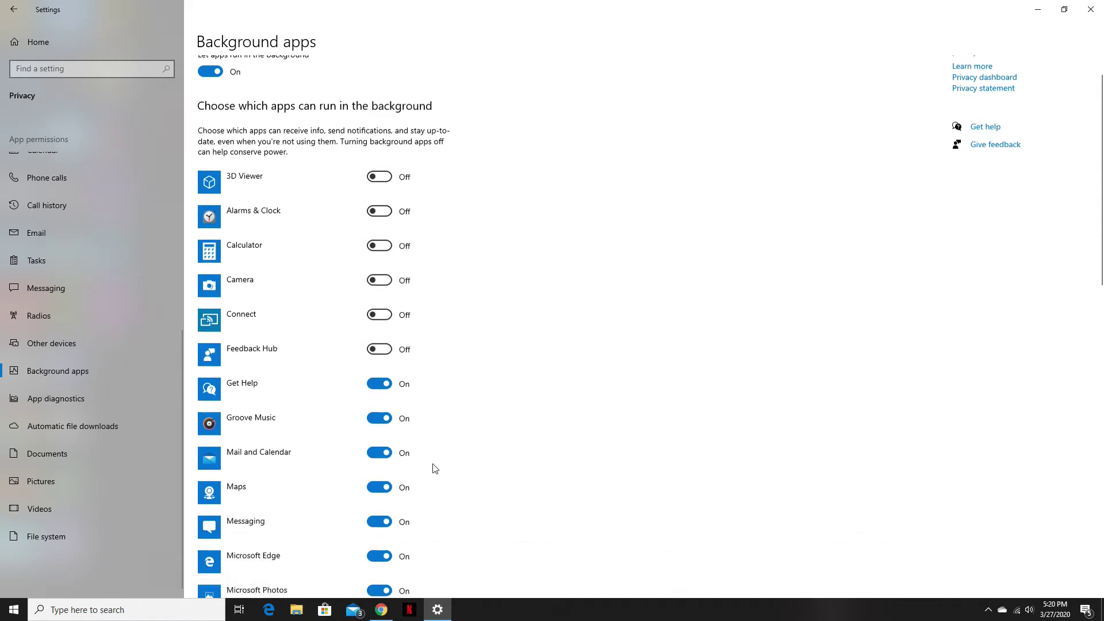
left_click(379, 347)
left_click(380, 381)
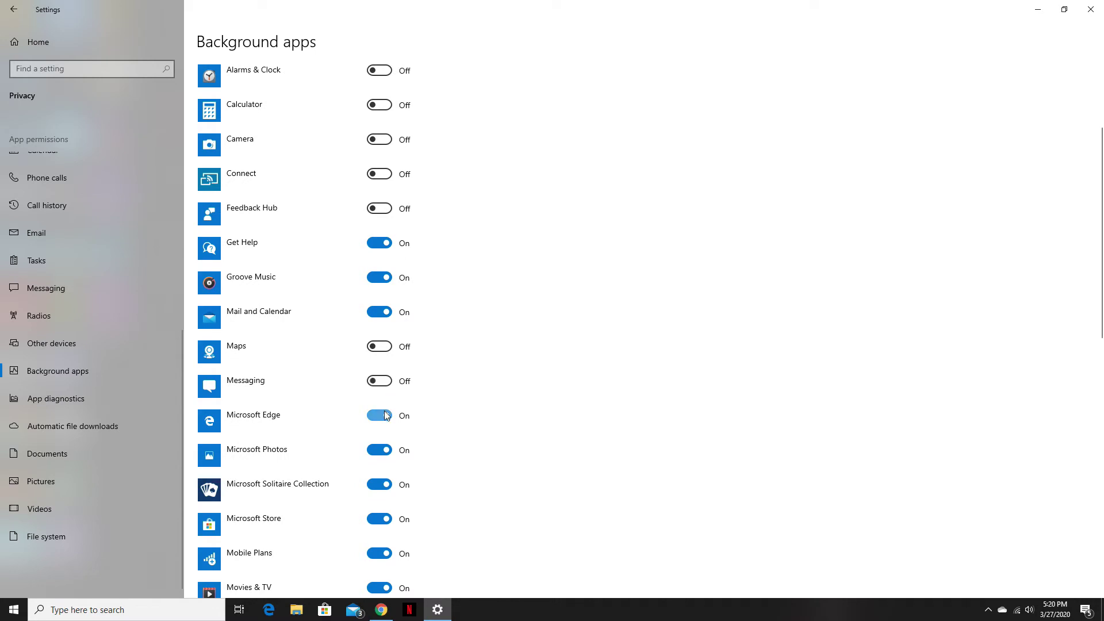
left_click(380, 415)
Step: Turn off letting any apps run in the background and look through the whole app list
scroll(438, 352, "up", 3)
left_click(224, 114)
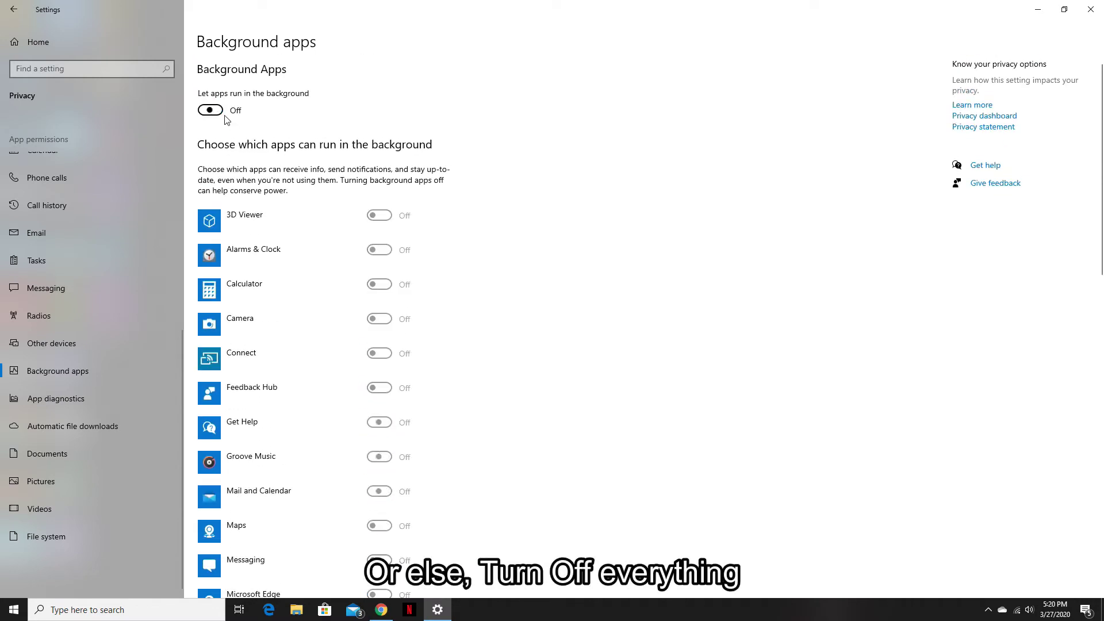
scroll(357, 153, "down", 15)
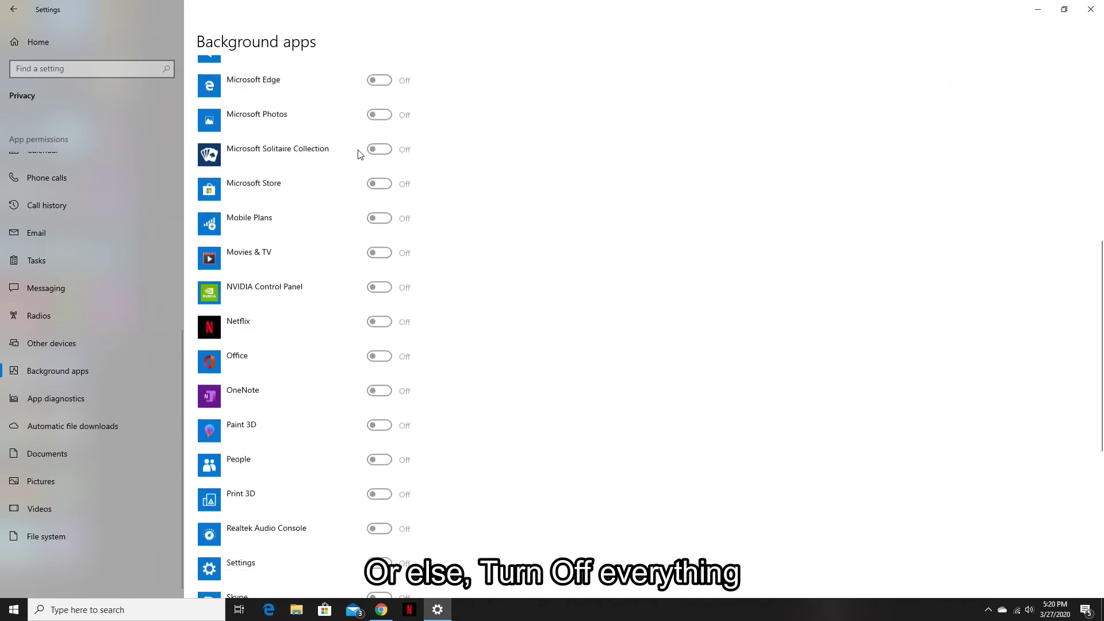
scroll(357, 153, "up", 15)
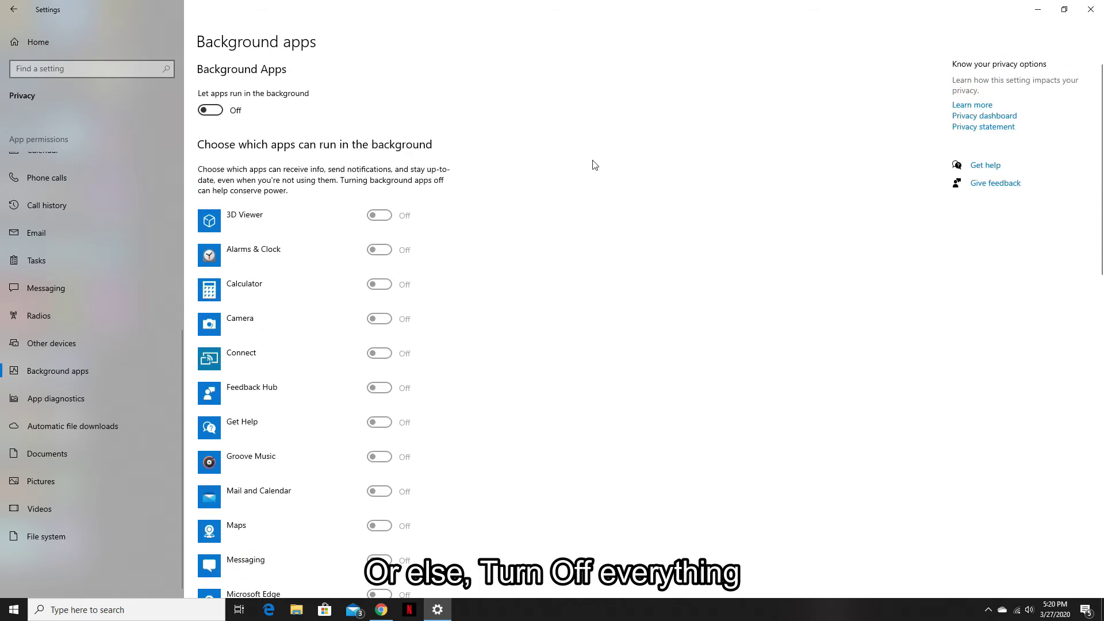
Step: Allow apps to run in the background again, re-enable 3D Viewer, Alarms & Clock, Calculator and Camera, and toggle Connect and Feedback Hub
left_click(217, 112)
left_click(378, 216)
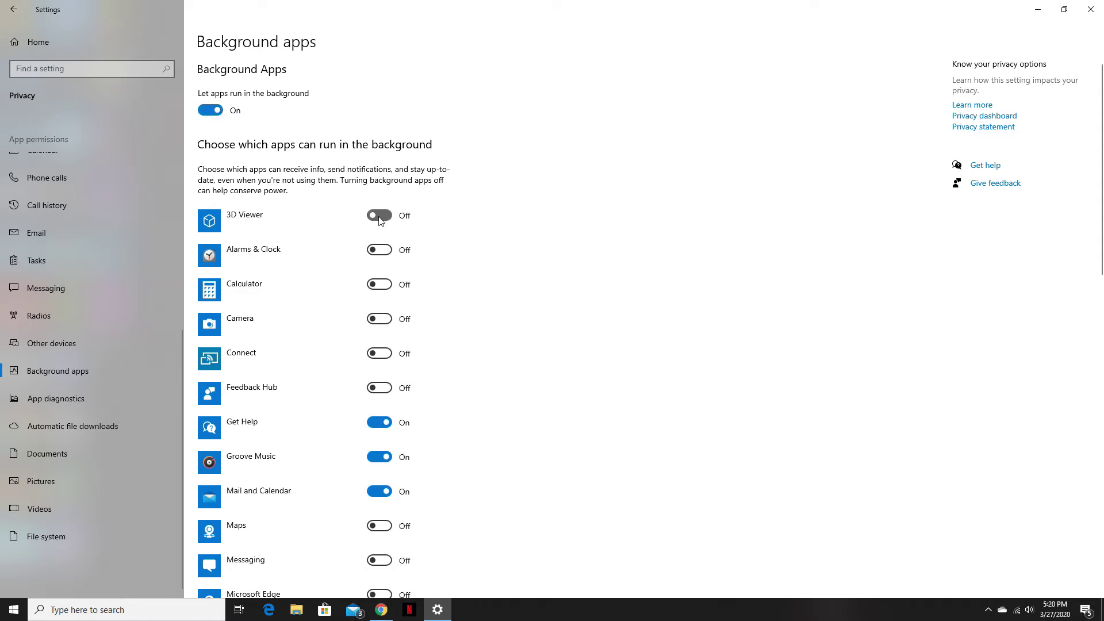
left_click(380, 250)
left_click(381, 285)
left_click(379, 319)
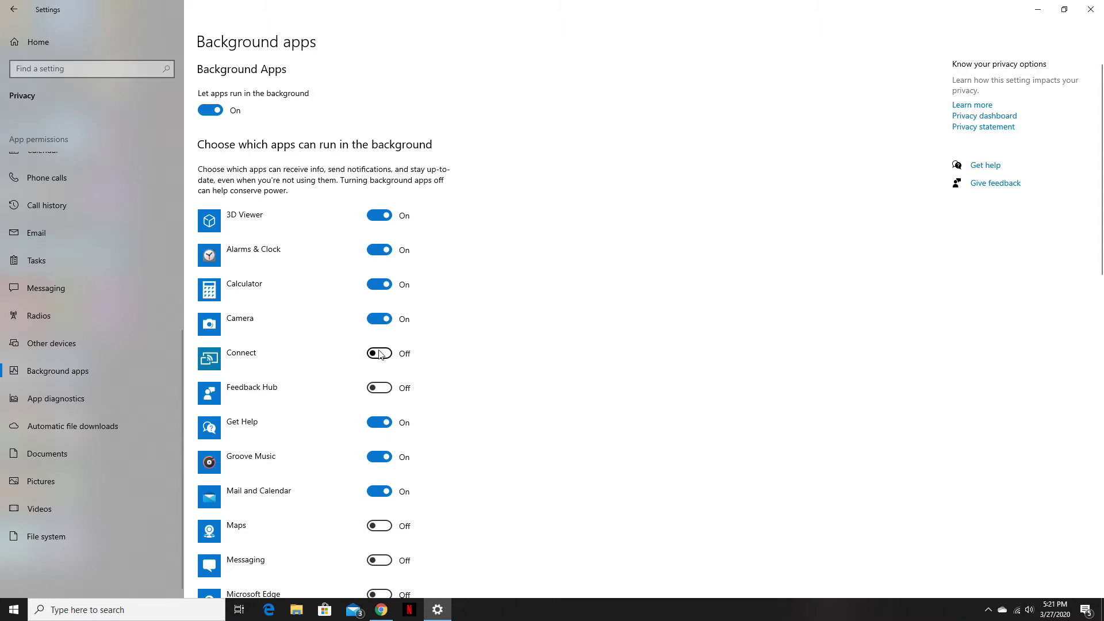
left_click(379, 354)
left_click(378, 388)
left_click(380, 354)
left_click(378, 388)
Step: Turn off the overall permission for apps to run in the background and close Settings
scroll(439, 316, "down", 6)
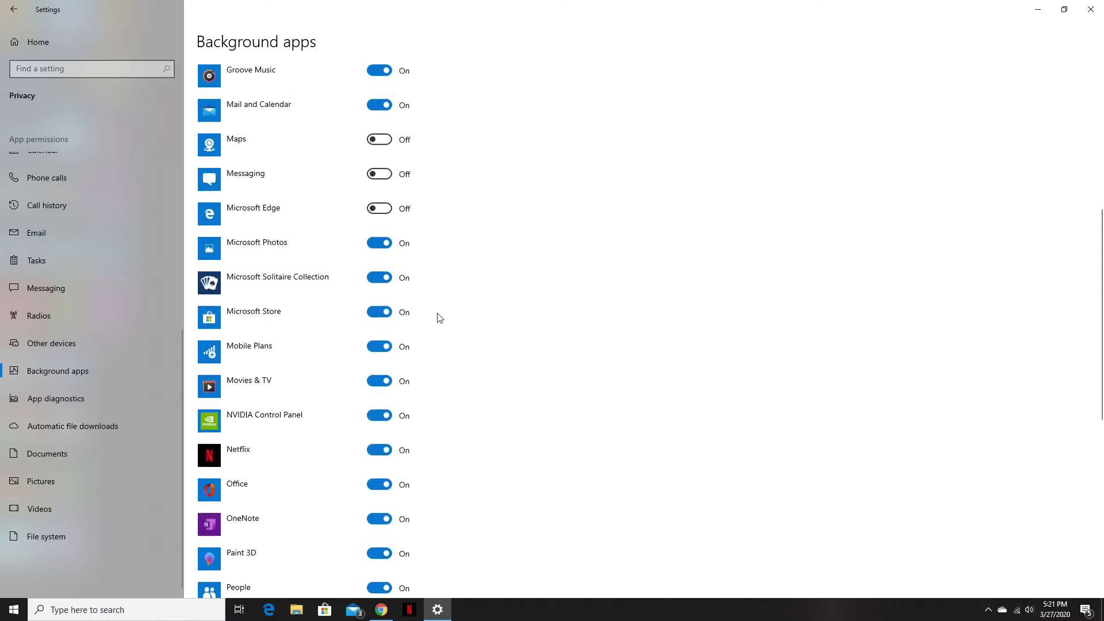
scroll(438, 315, "up", 6)
left_click(202, 116)
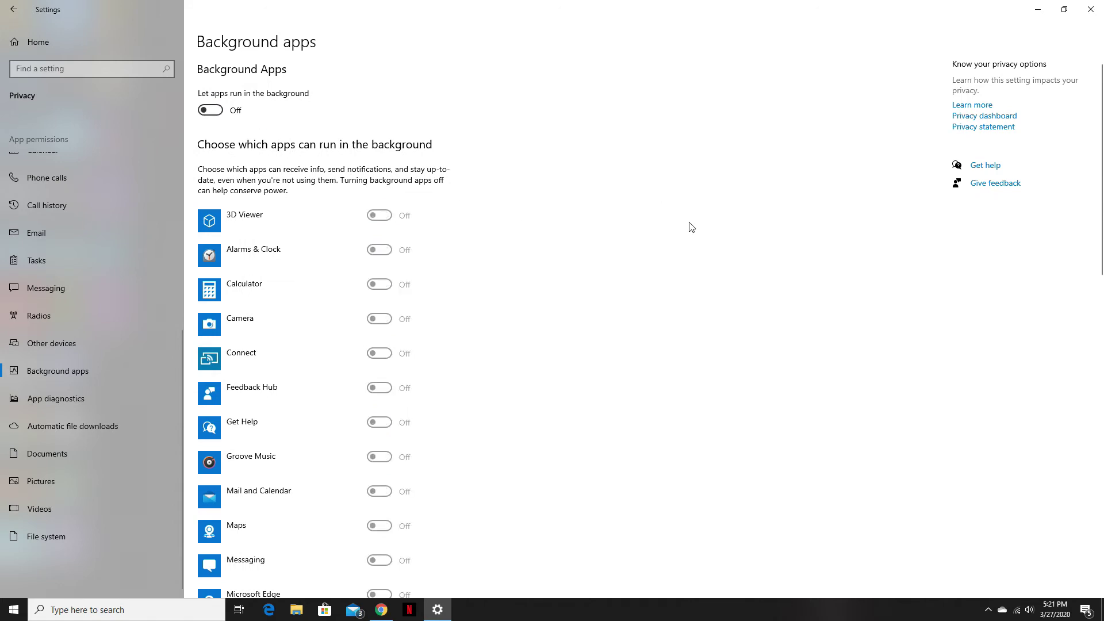
left_click(1091, 9)
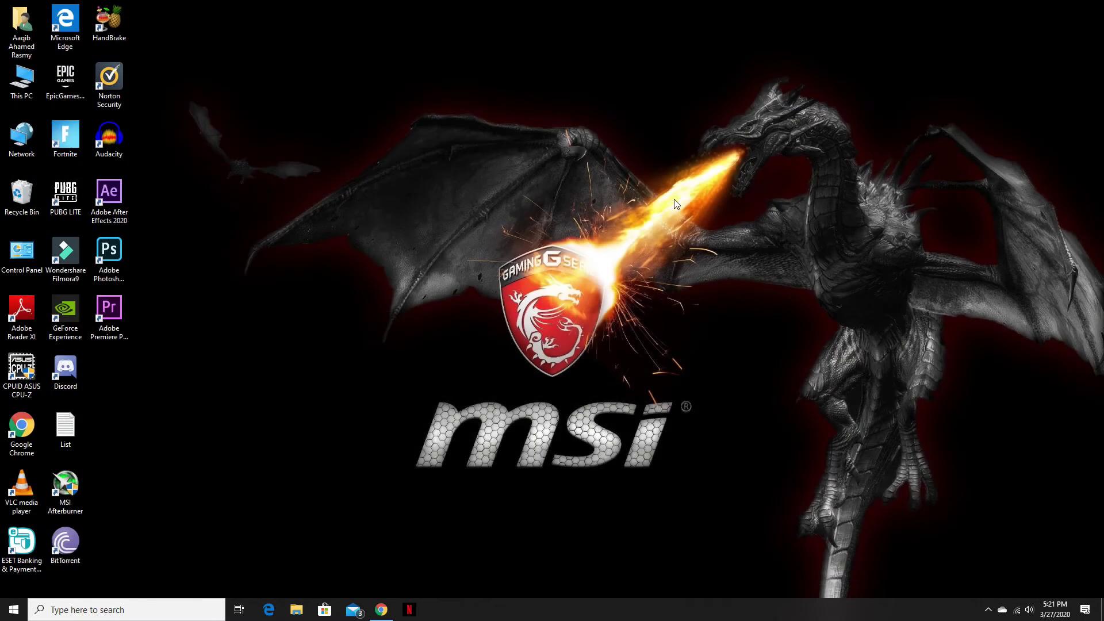
right_click(565, 135)
left_click(594, 168)
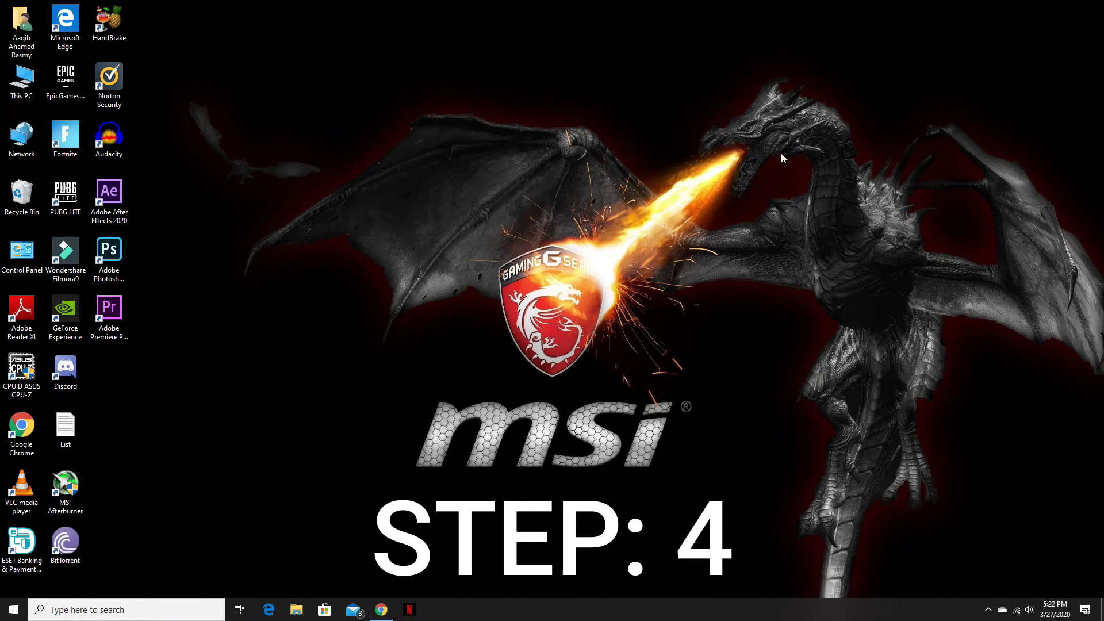
right_click(664, 105)
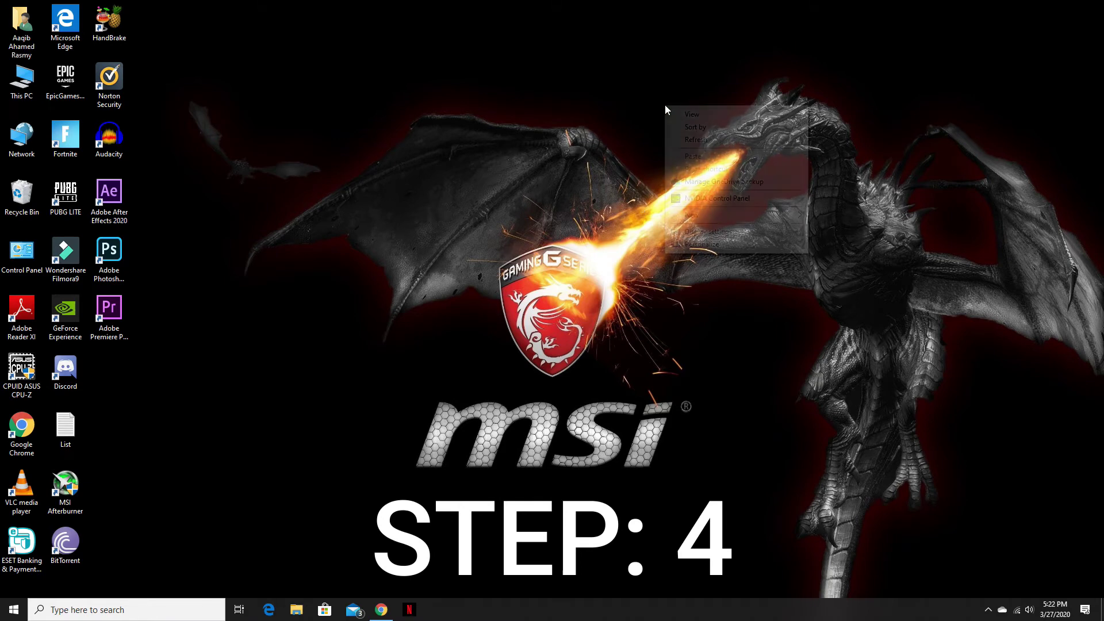
left_click(690, 139)
right_click(690, 139)
right_click(542, 142)
left_click(569, 177)
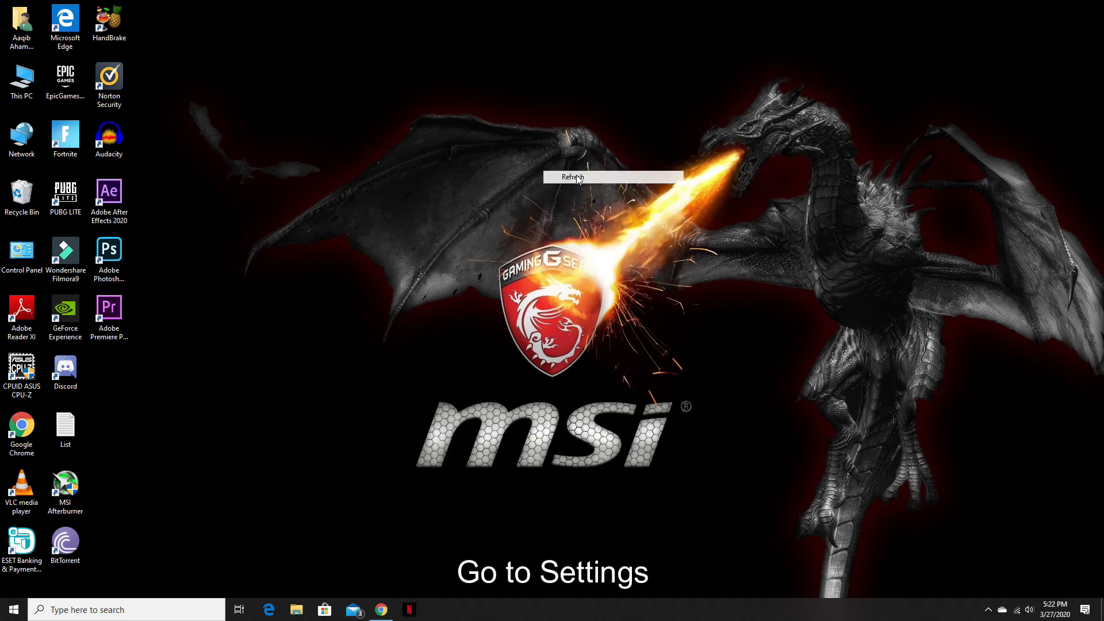
Step: Search Windows for "settings", check for updates under Update & Security, and close Settings
left_click(161, 614)
type("se")
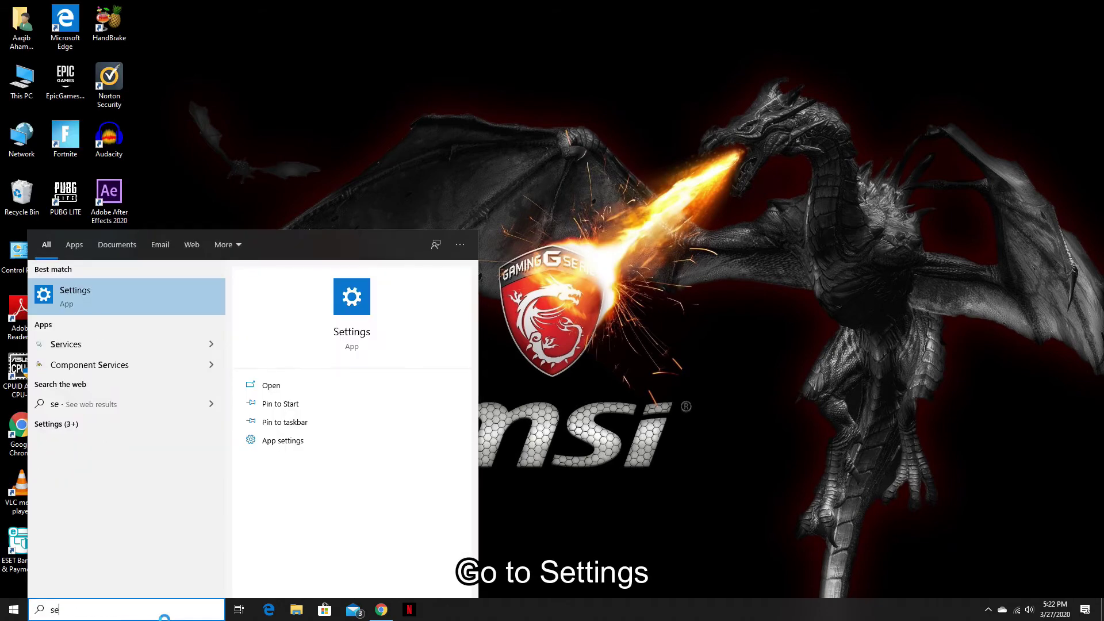
type("ttings")
key("Return")
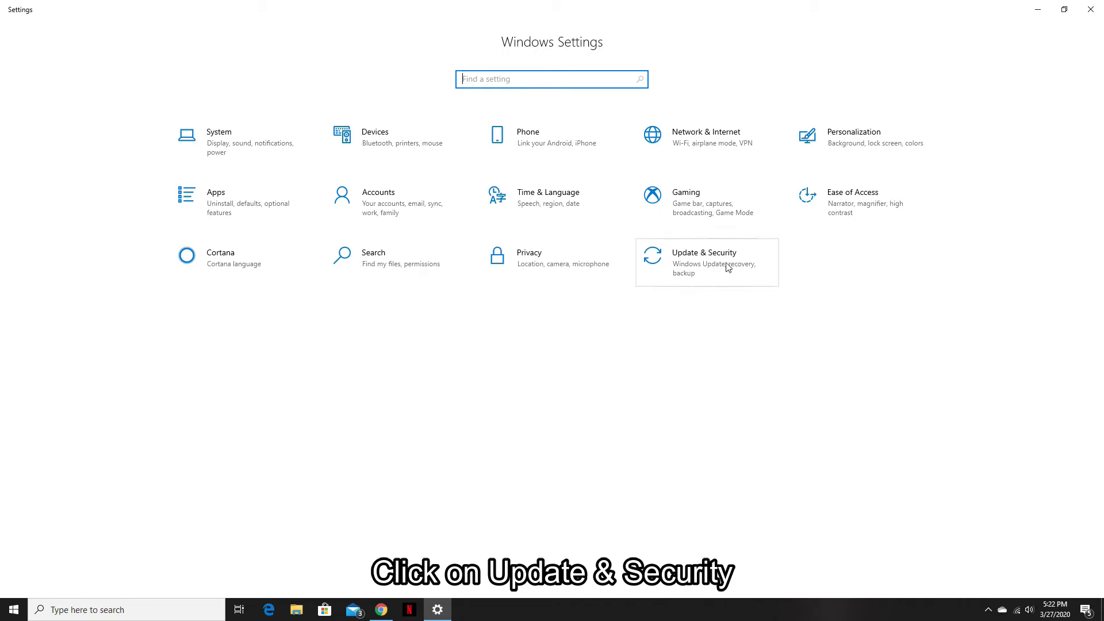
left_click(689, 265)
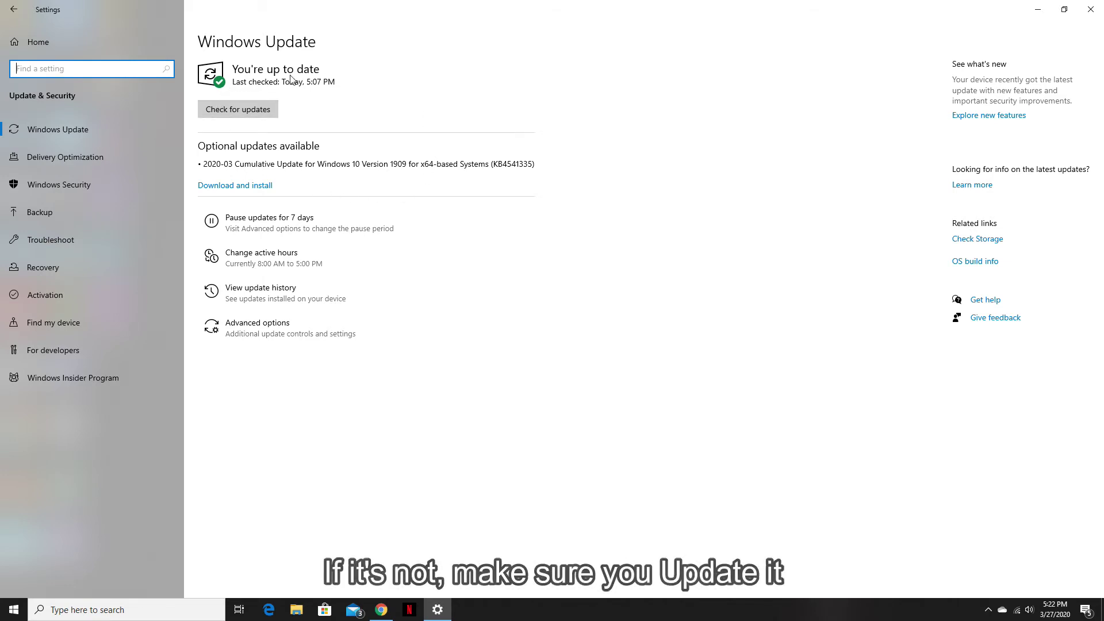
left_click(233, 112)
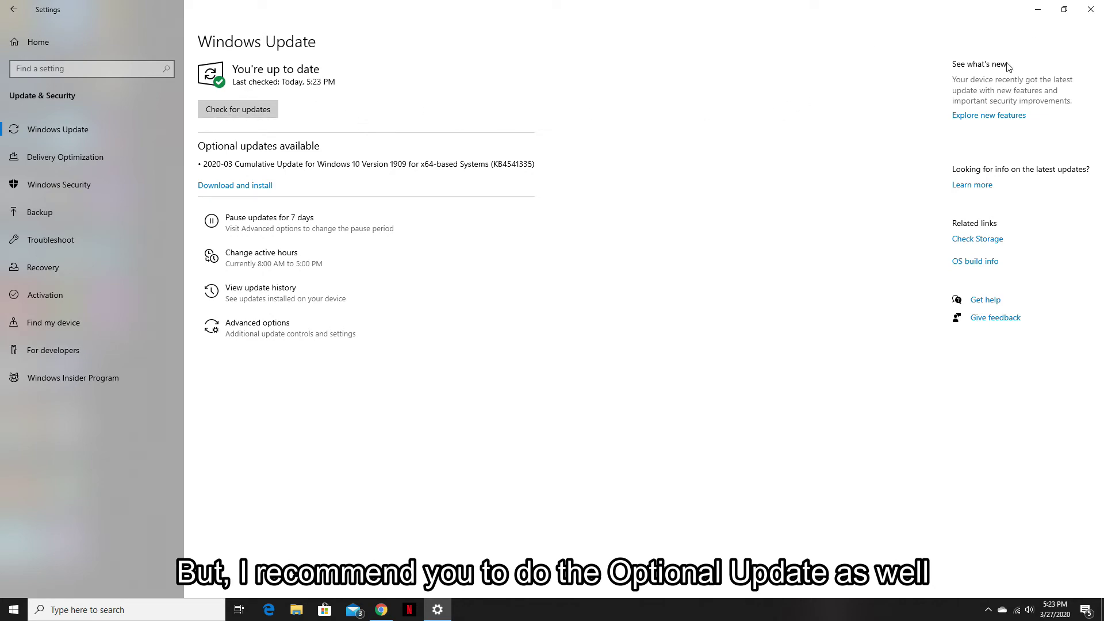
left_click(1090, 9)
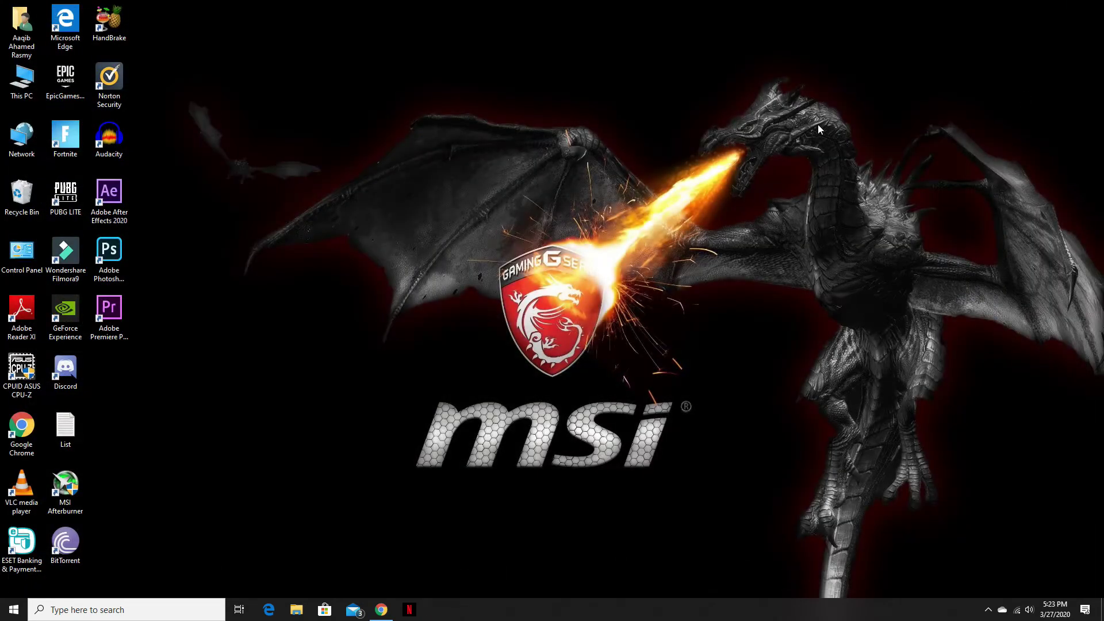
right_click(739, 108)
left_click(768, 142)
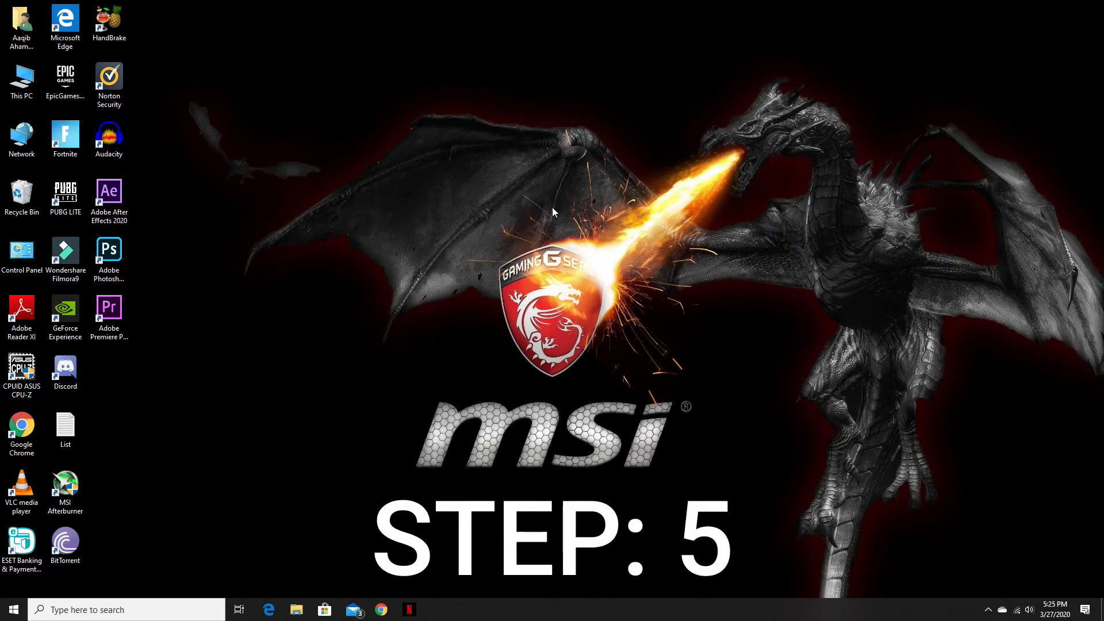
right_click(503, 211)
left_click(562, 245)
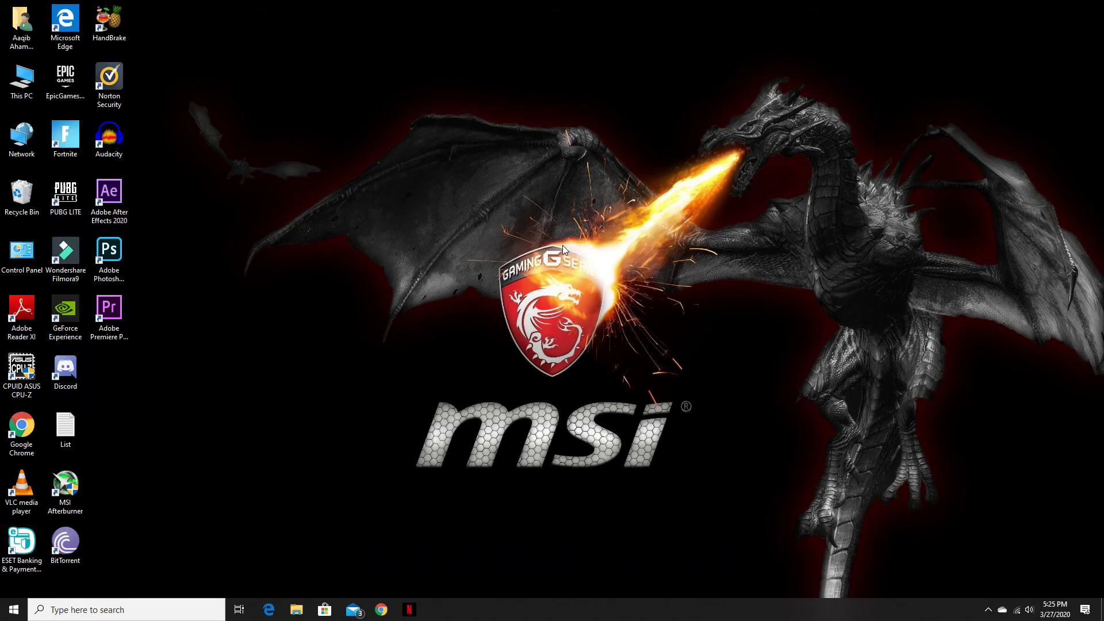
right_click(487, 178)
left_click(509, 214)
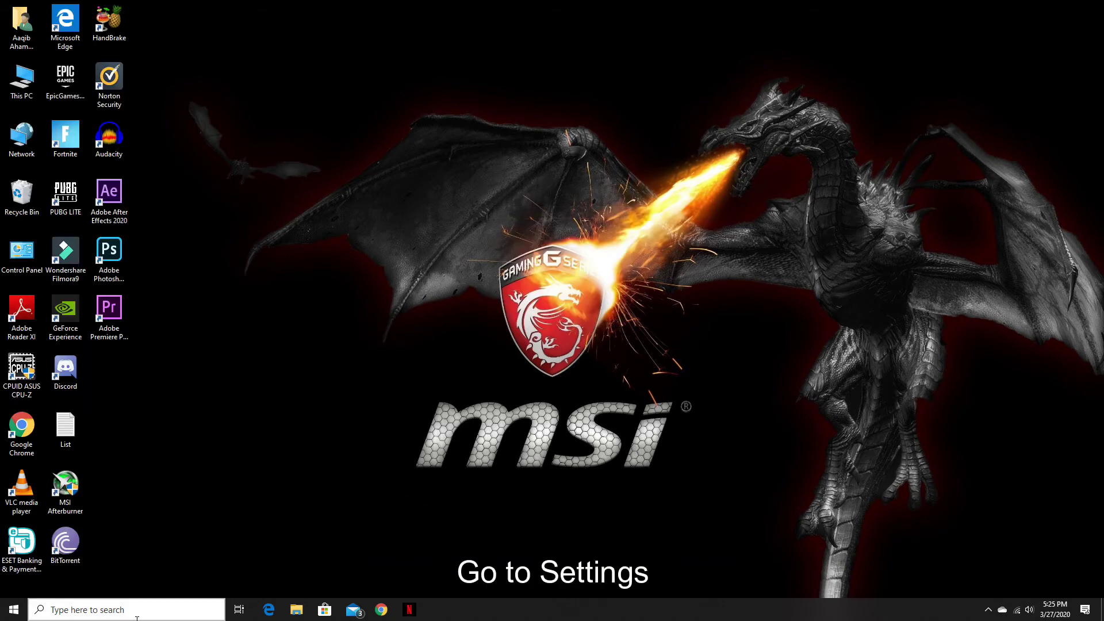
Step: Search Windows for "settings", open the Settings app and go to the About page of the System settings
left_click(137, 616)
type("settings")
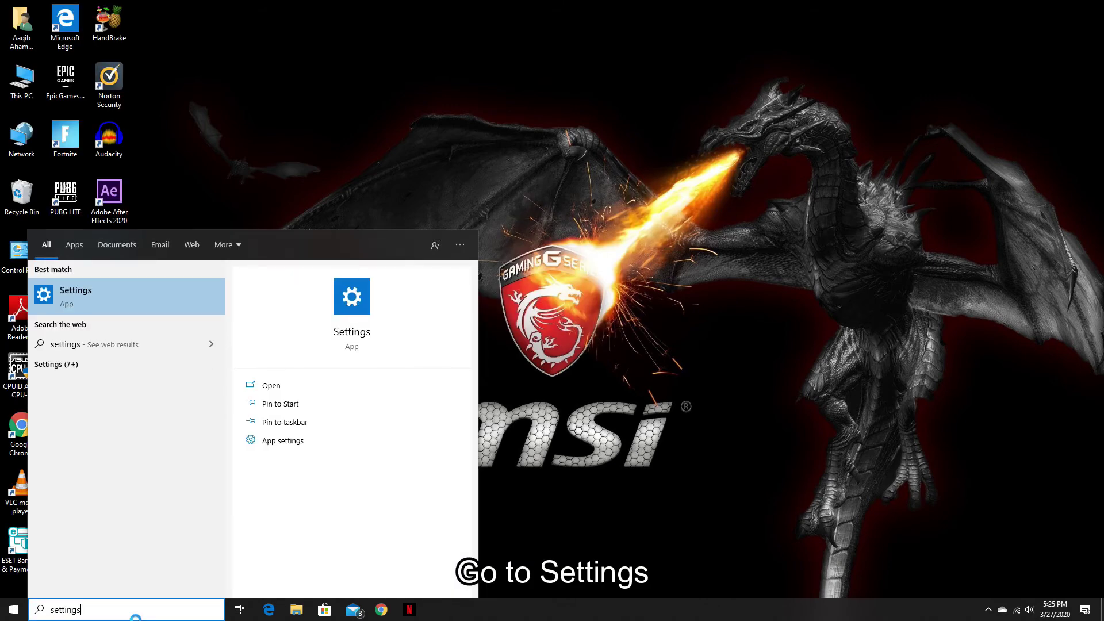
left_click(190, 297)
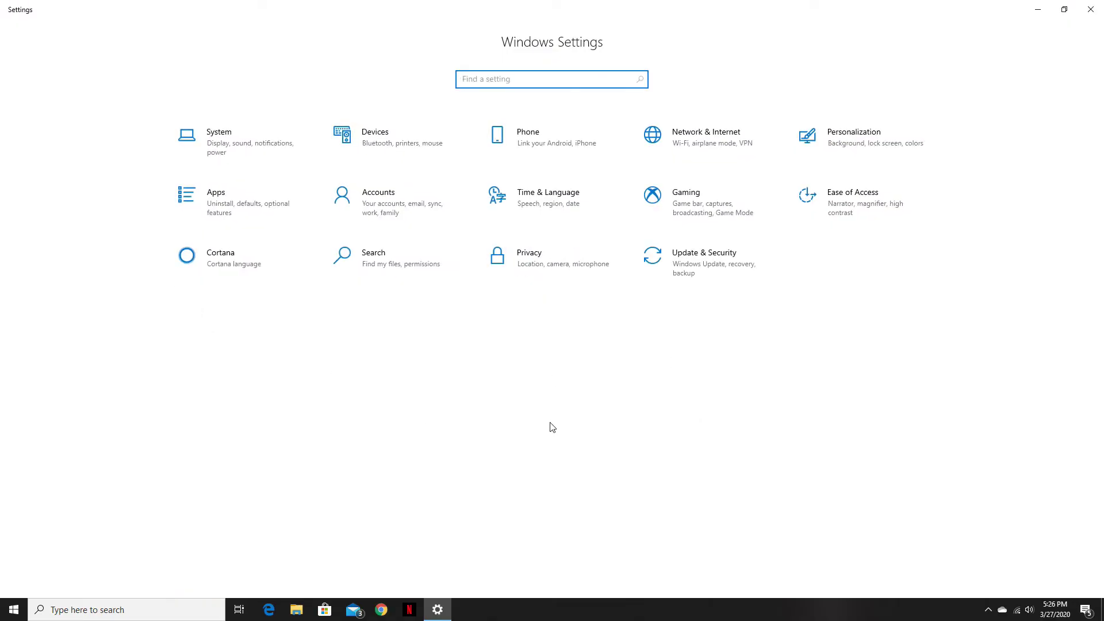
left_click(242, 146)
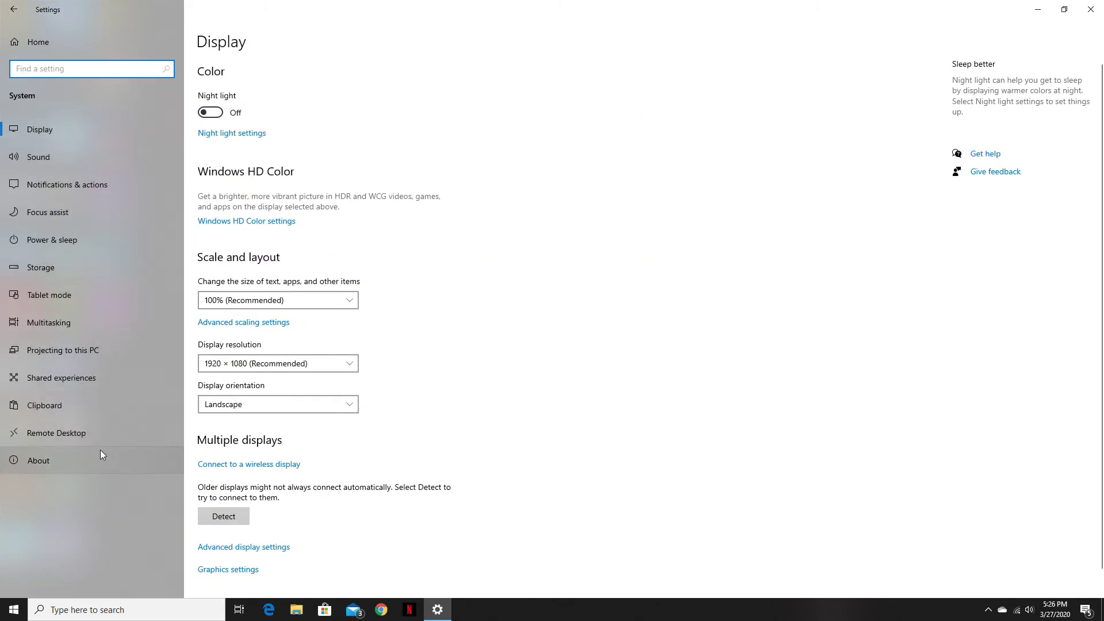
left_click(68, 459)
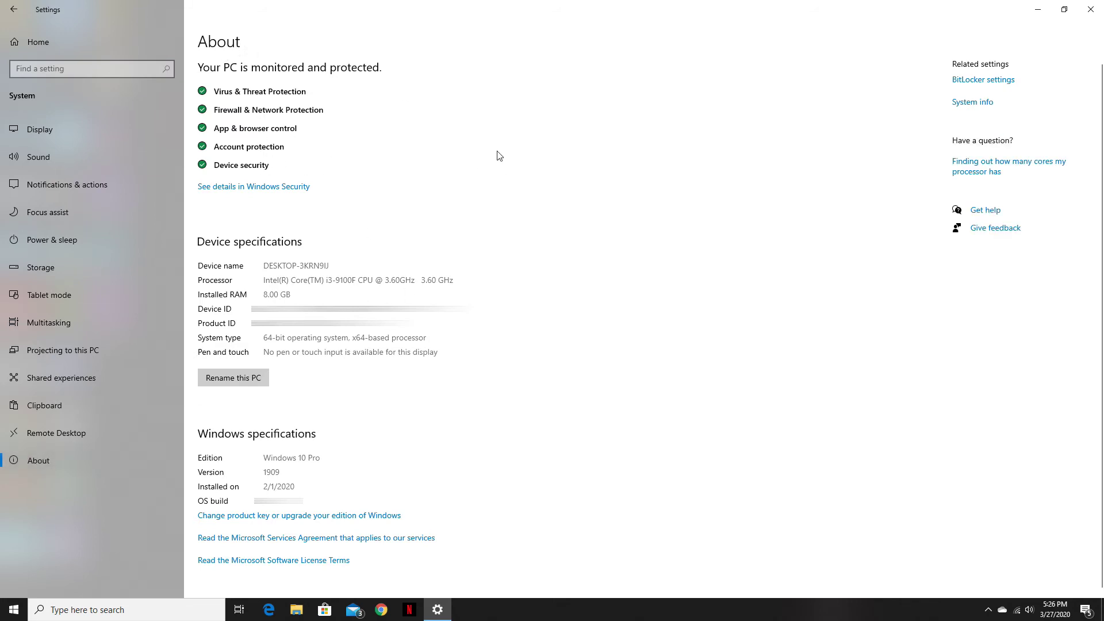
Step: Open the advanced system settings from System info and look through the Hardware, System Protection and Advanced properties
left_click(971, 103)
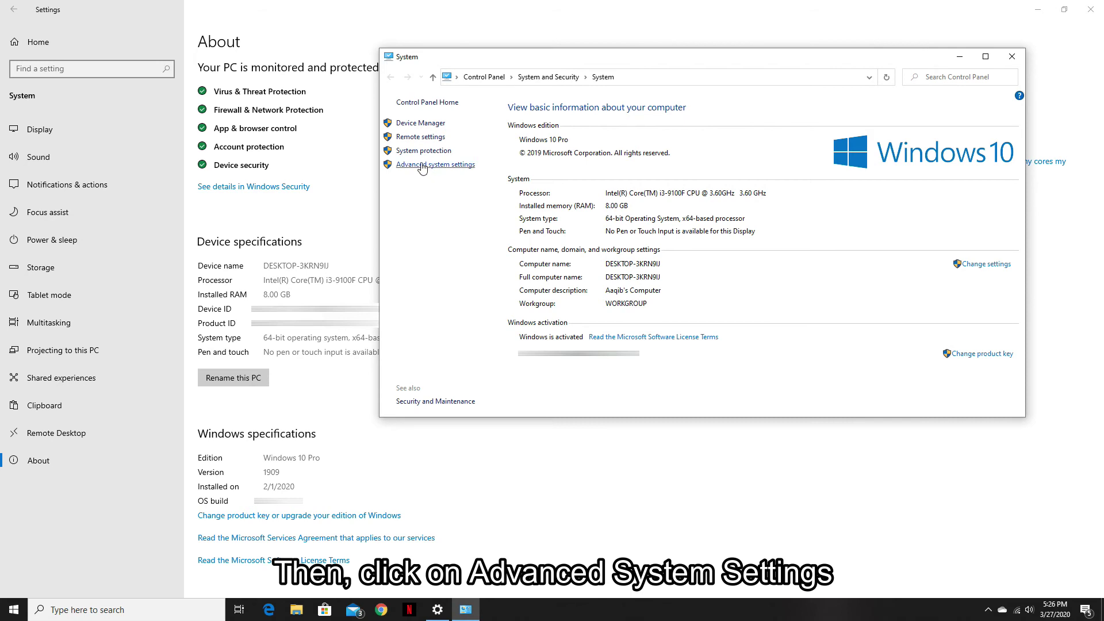
left_click(419, 166)
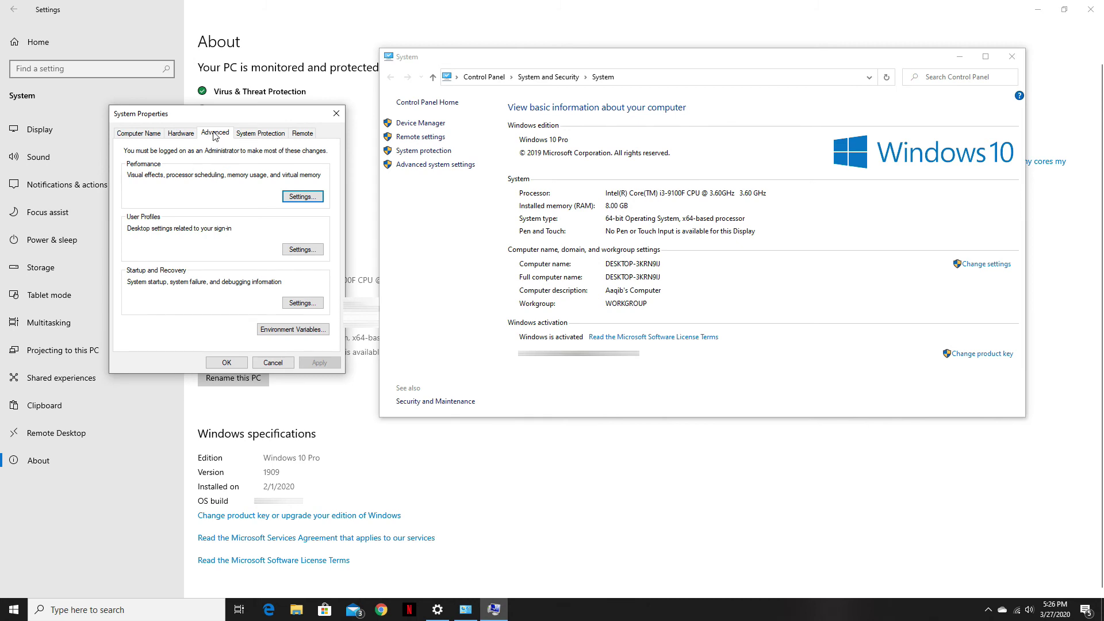
left_click(182, 136)
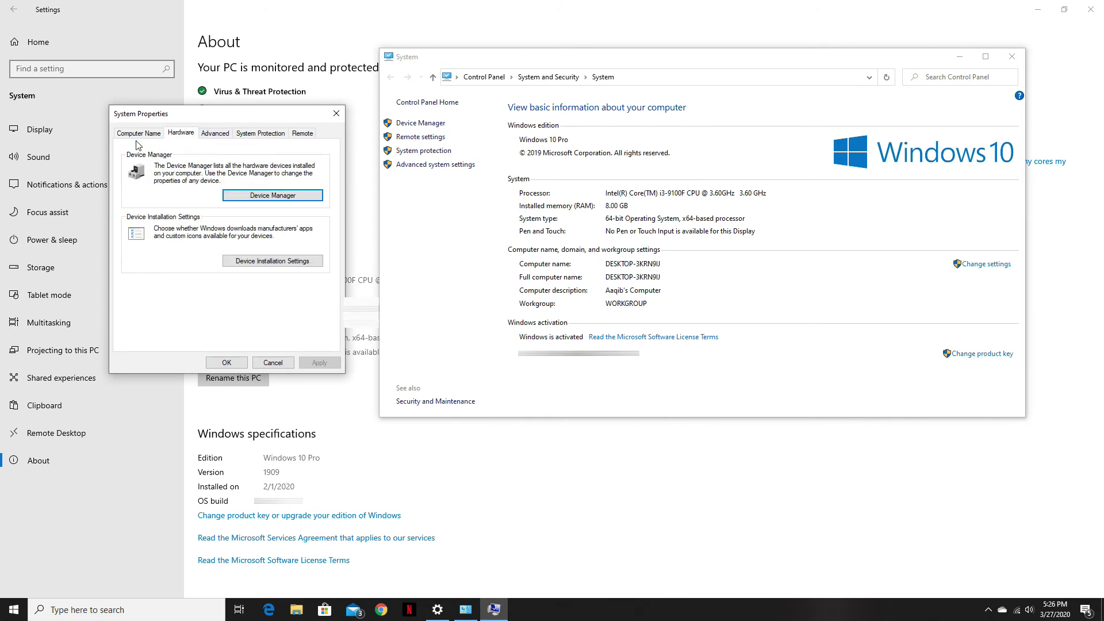
left_click(249, 134)
left_click(215, 133)
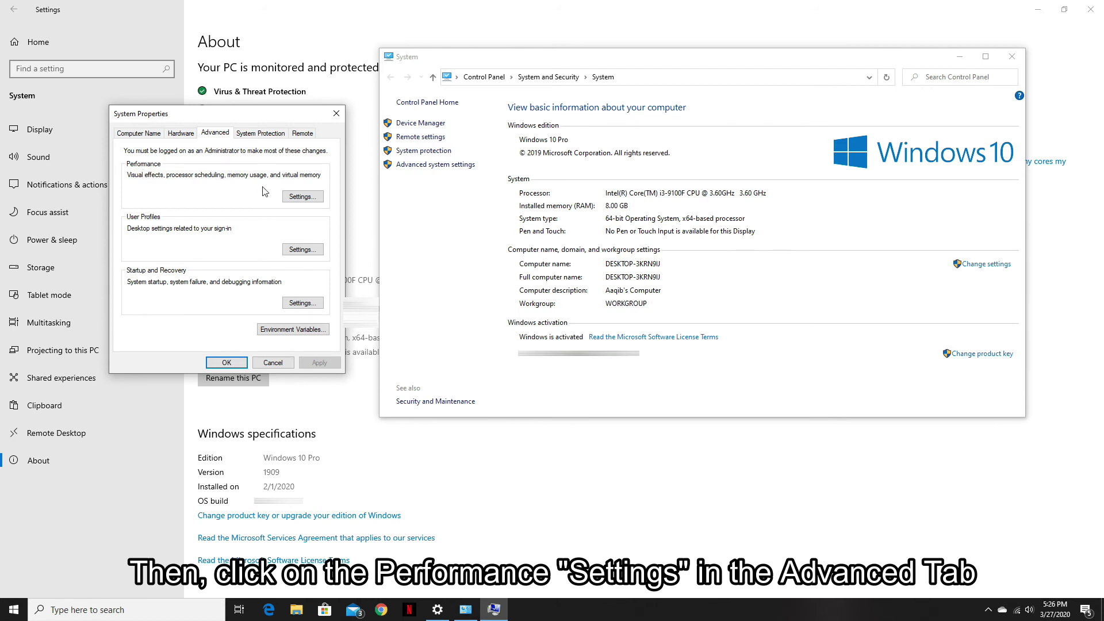
Step: Set the performance visual effects to "Adjust for best performance", apply the change, and close System Properties, System and Settings
left_click(300, 198)
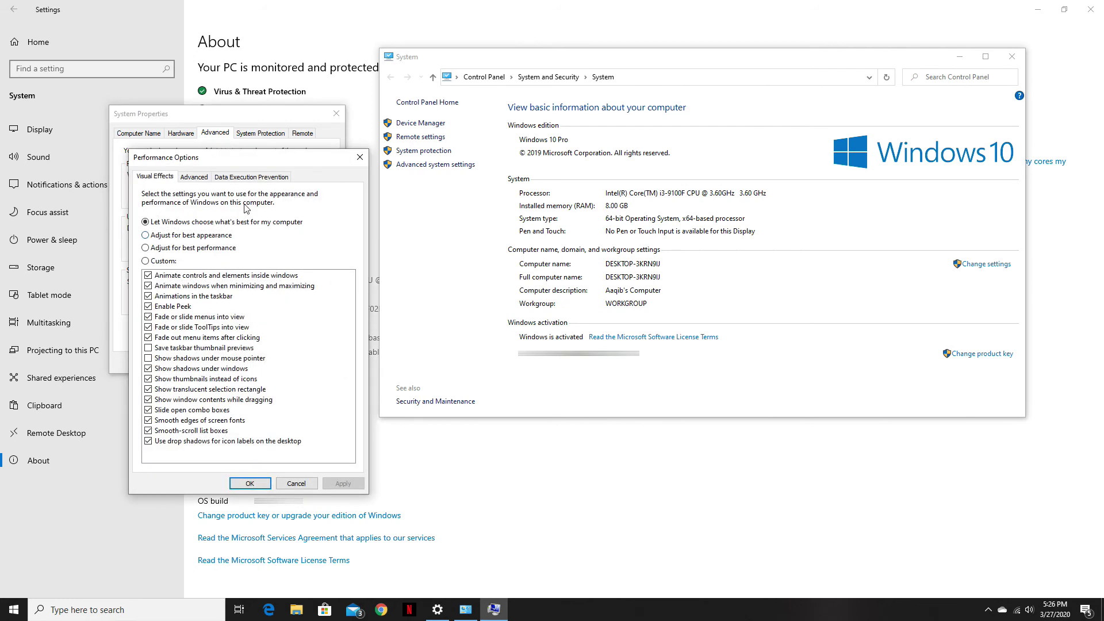
left_click(146, 248)
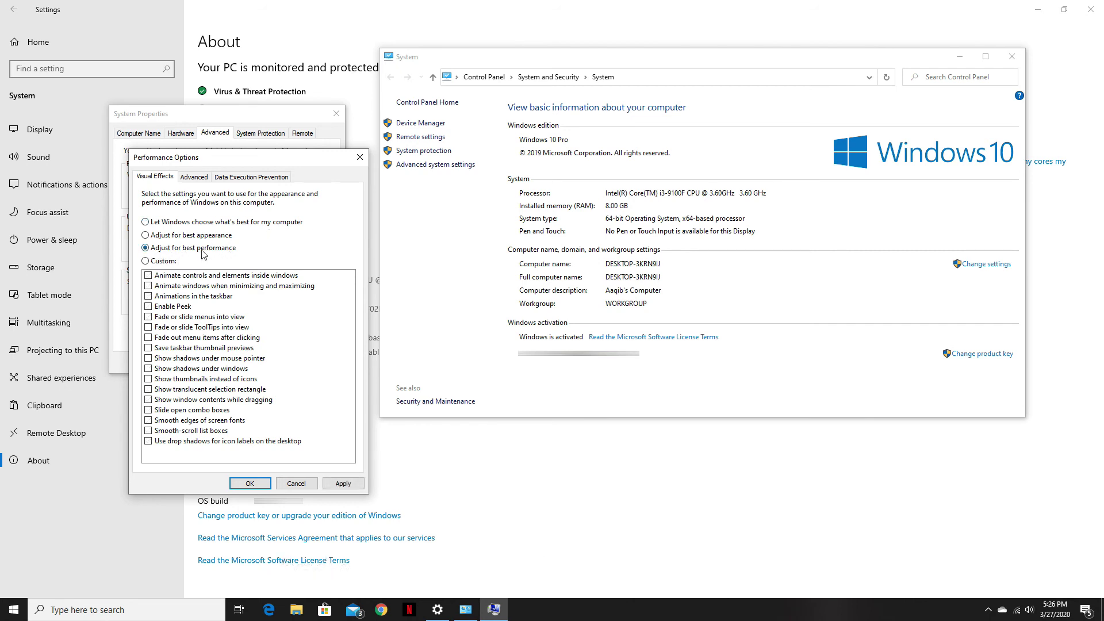
left_click(344, 484)
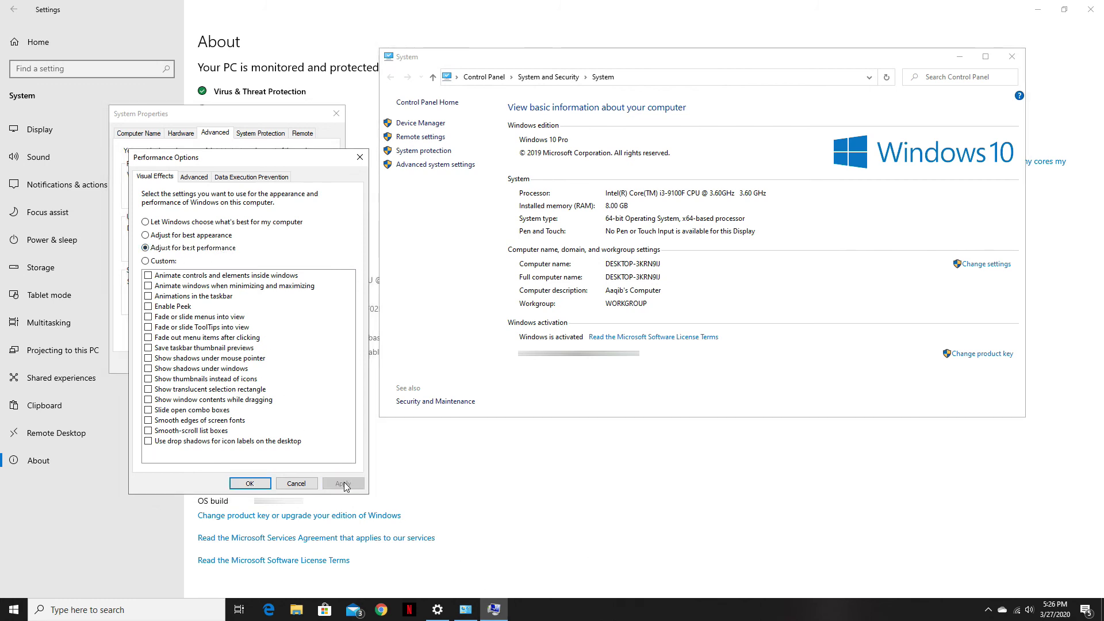
left_click(249, 483)
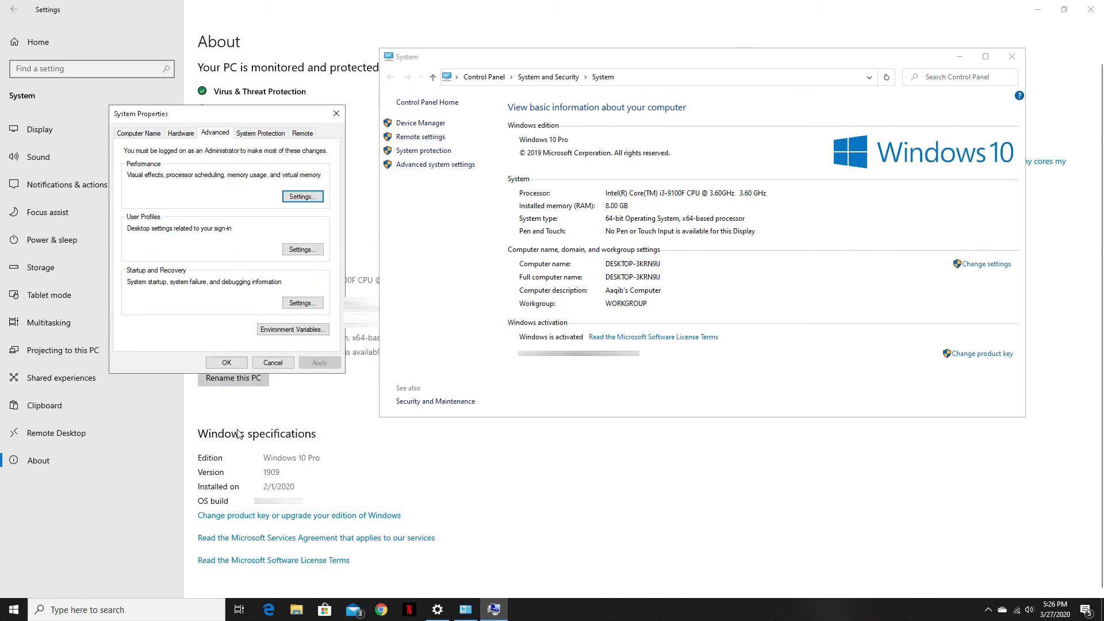
left_click(212, 363)
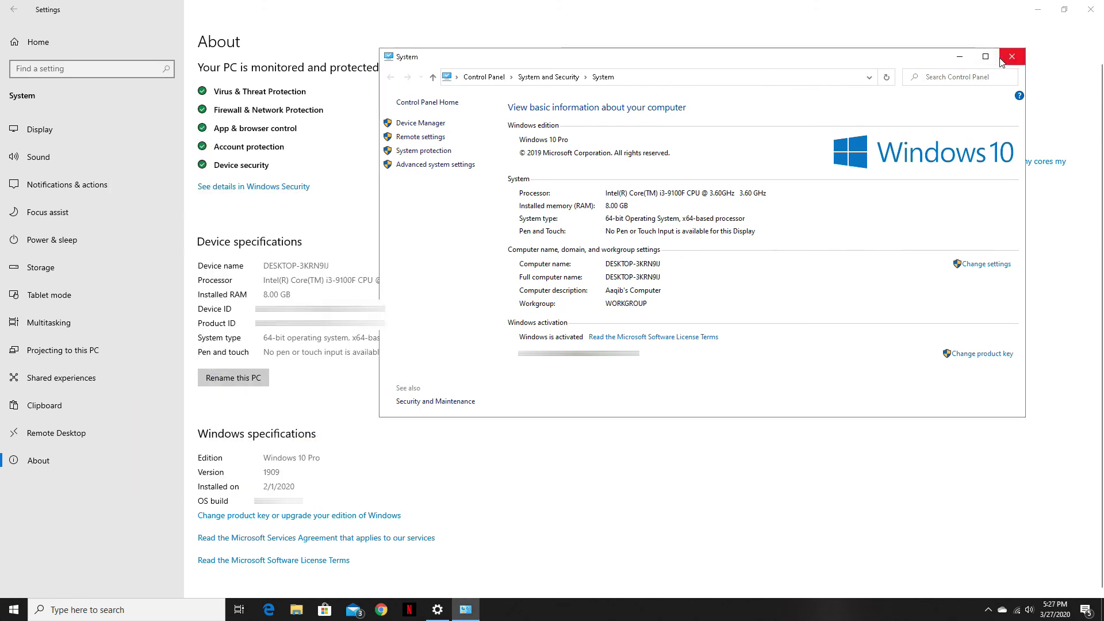
left_click(1012, 56)
left_click(1090, 9)
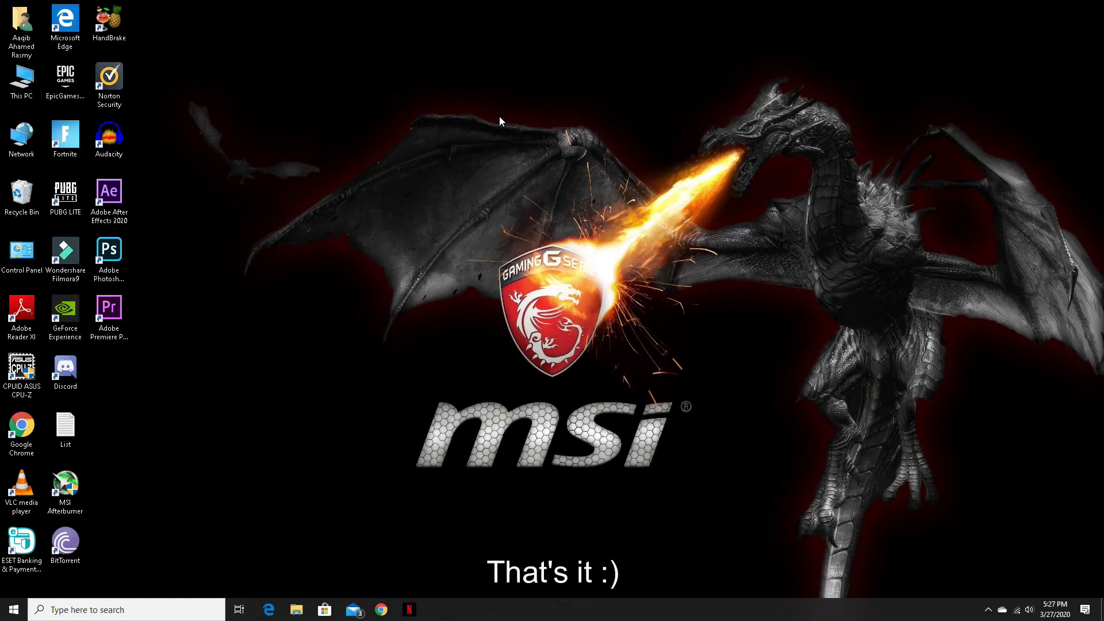
right_click(570, 190)
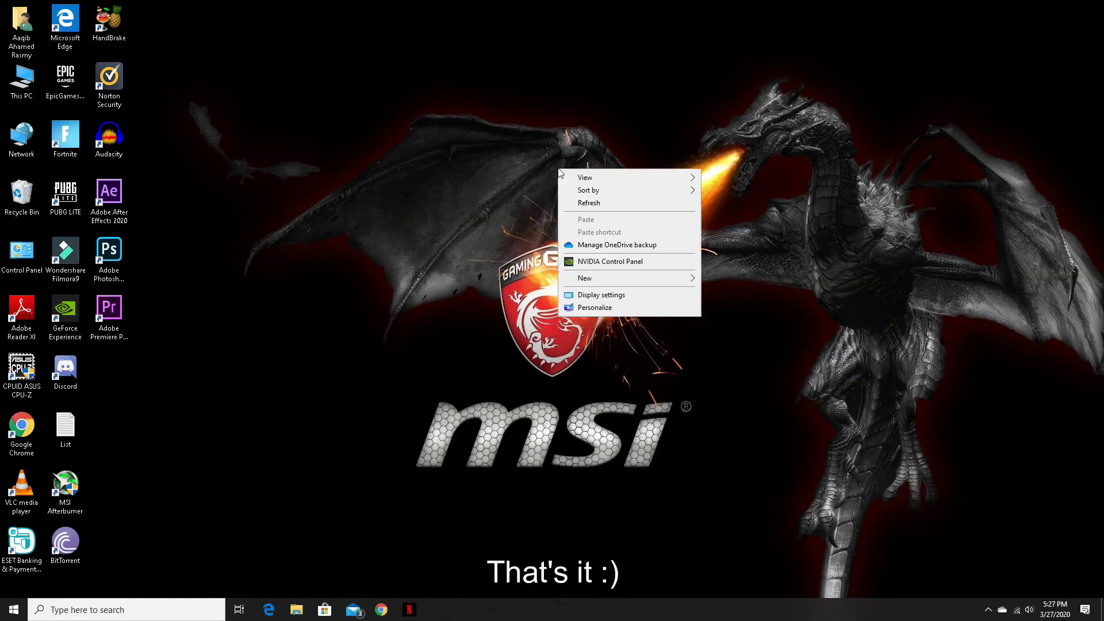
left_click(569, 208)
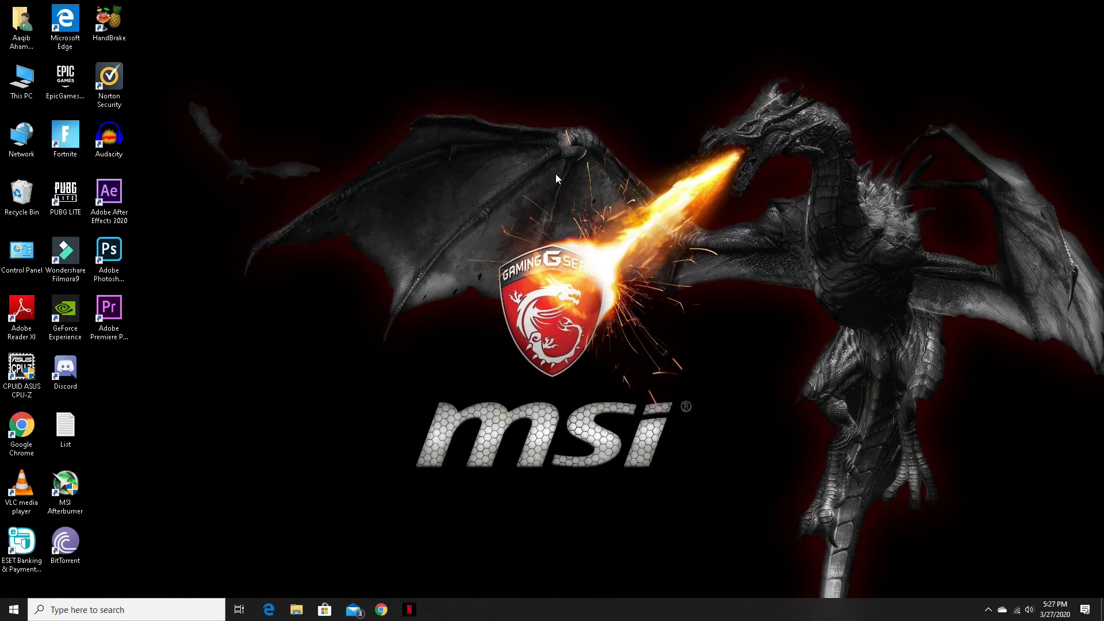
right_click(555, 174)
left_click(580, 209)
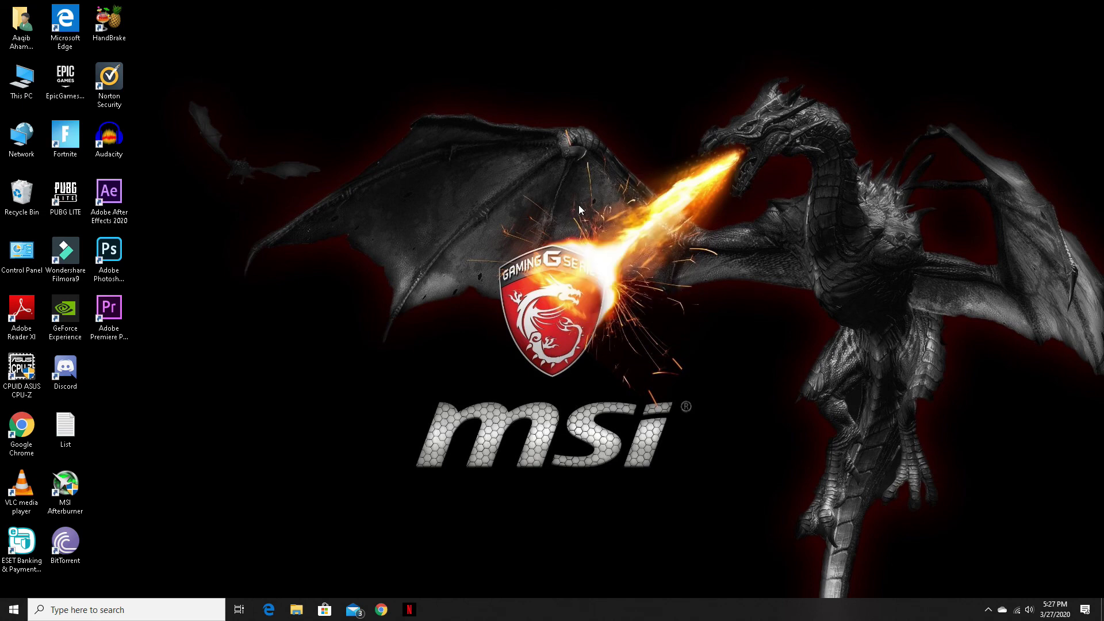